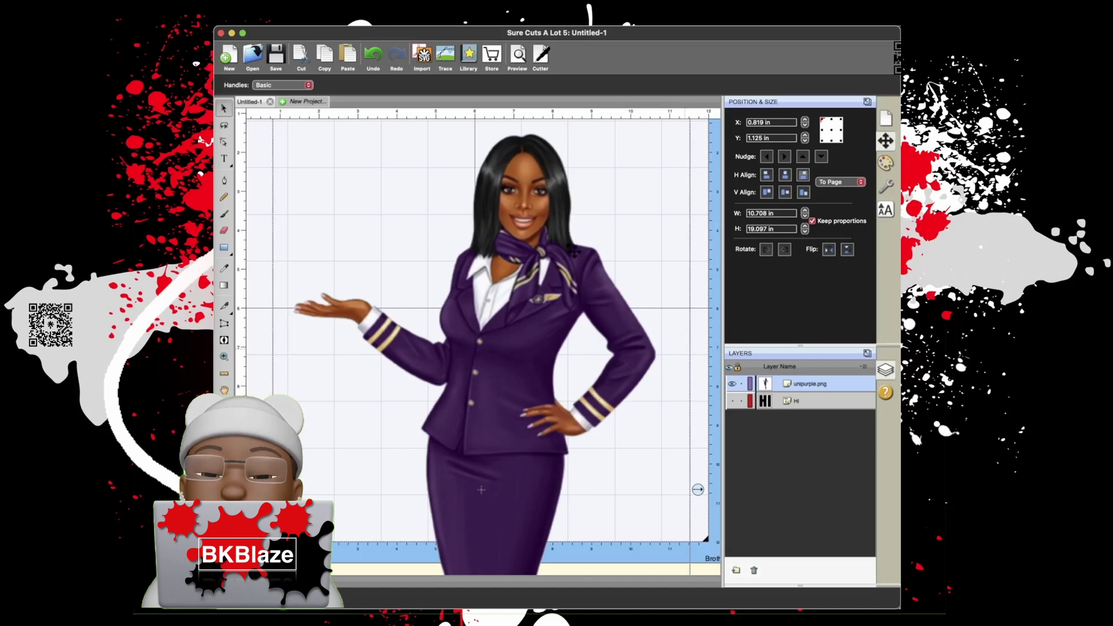
Step: Reposition the unipurple.png image on the page to about X 0.569 in, Y -0.181 in
{"action": "scroll", "coordinate": [573, 243], "scroll_direction": "up", "scroll_amount": 3}
{"action": "left_click_drag", "start_coordinate": [573, 250], "coordinate": [560, 288]}
{"action": "scroll", "coordinate": [591, 294], "scroll_direction": "down", "scroll_amount": 2}
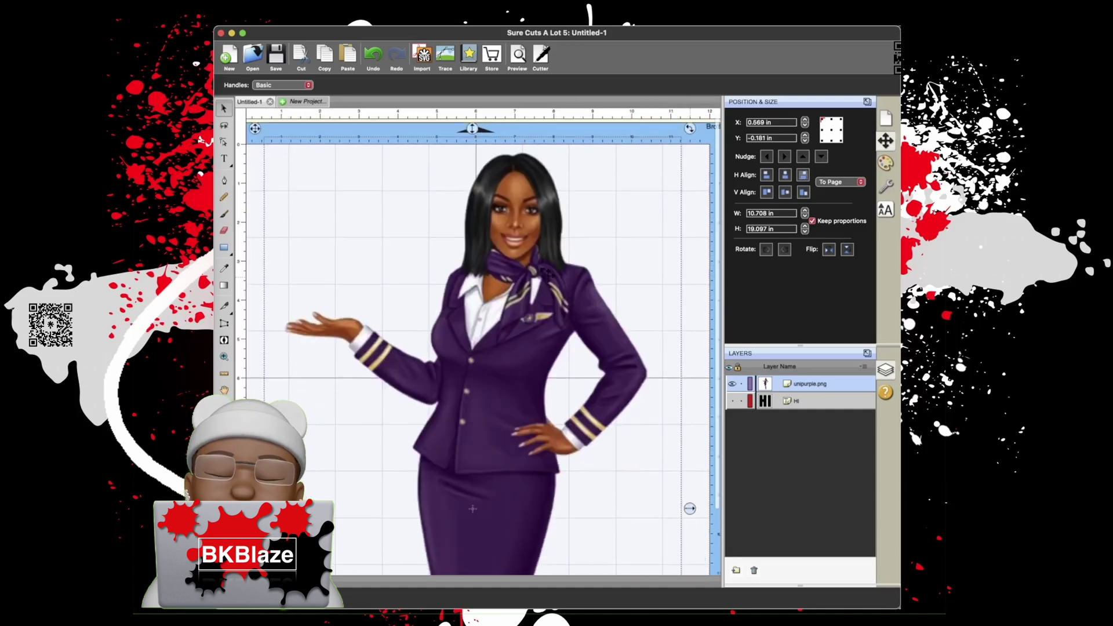
{"action": "scroll", "coordinate": [506, 267], "scroll_direction": "down", "scroll_amount": 1}
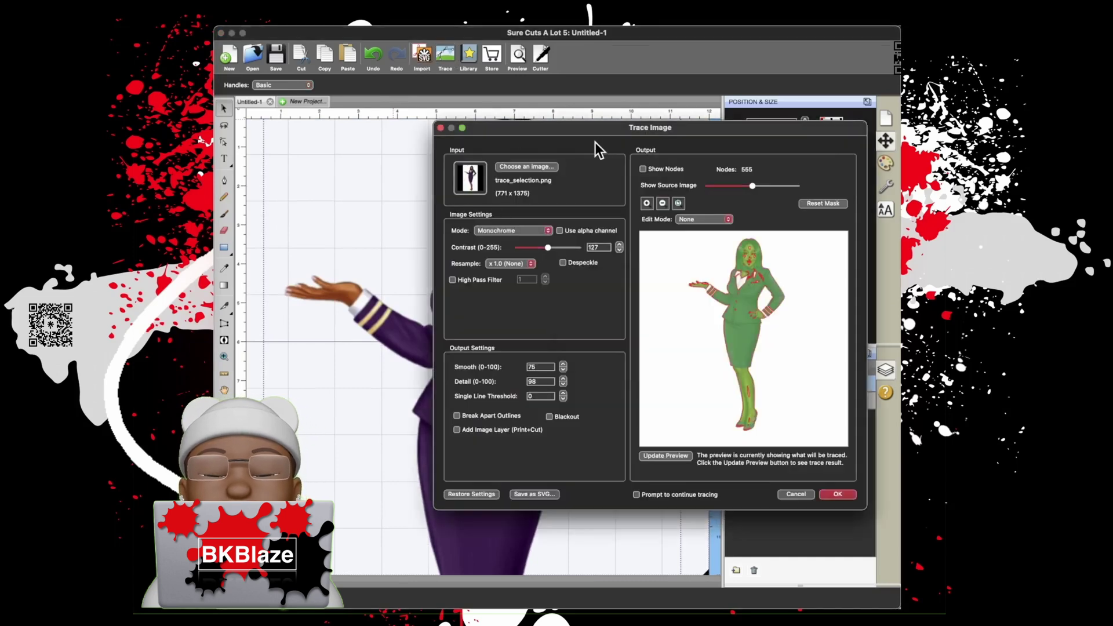
Step: Set up an image trace of the selected figure with Add Image Layer (Print+Cut) and Blackout enabled, and update the preview
{"action": "left_click_drag", "start_coordinate": [612, 134], "coordinate": [476, 126]}
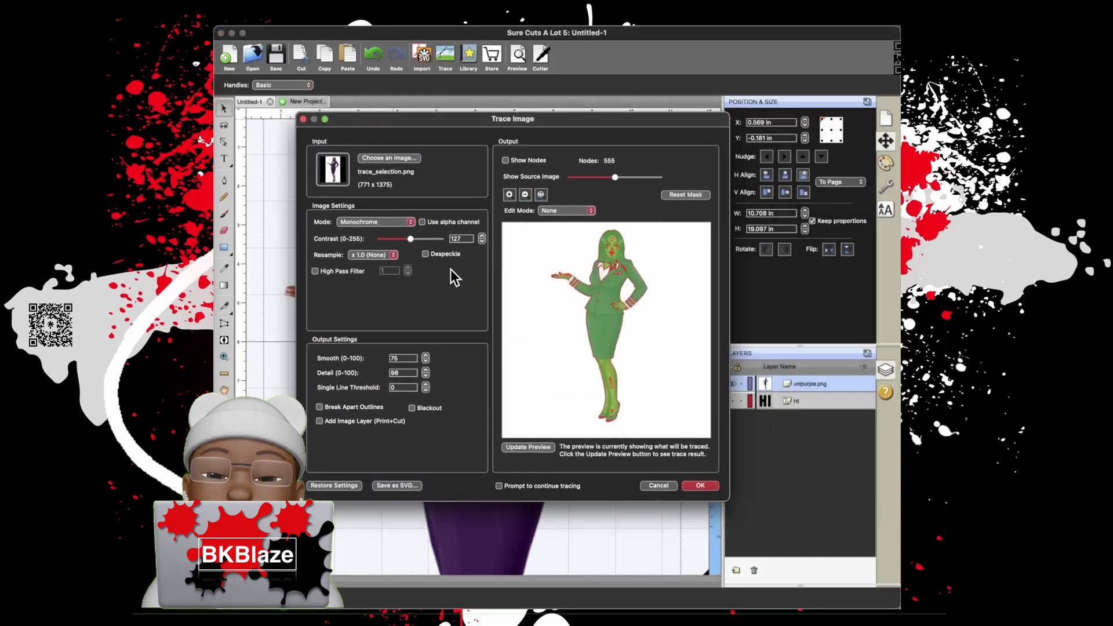
{"action": "left_click", "coordinate": [336, 422]}
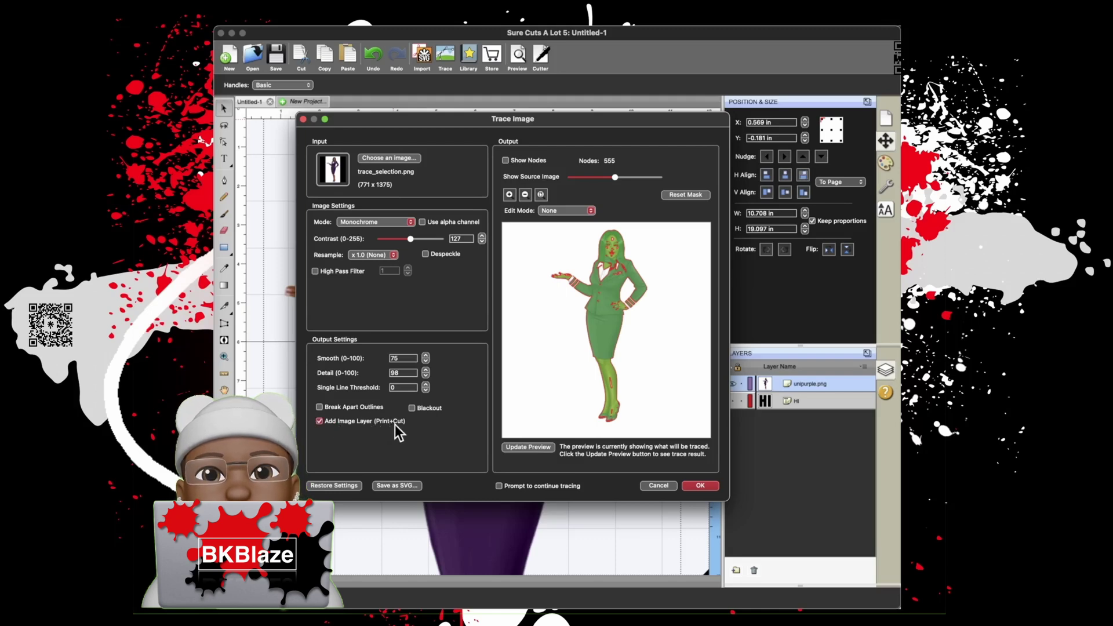
{"action": "left_click", "coordinate": [434, 409]}
{"action": "left_click", "coordinate": [528, 448]}
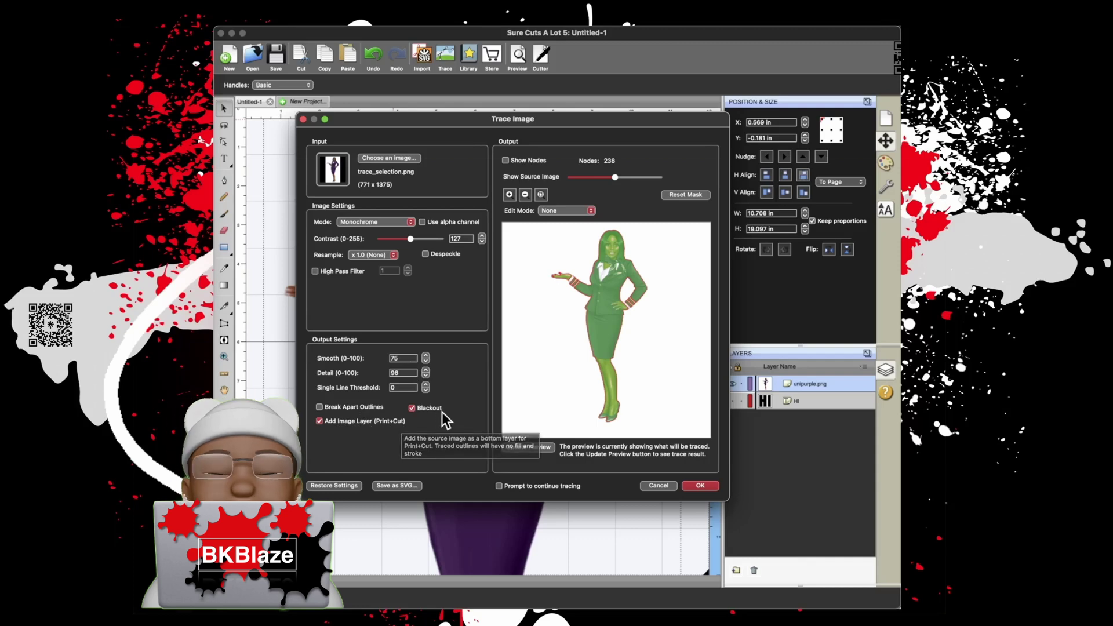
Step: Compare the trace preview without and with Blackout, leaving Blackout enabled
{"action": "left_click", "coordinate": [427, 410]}
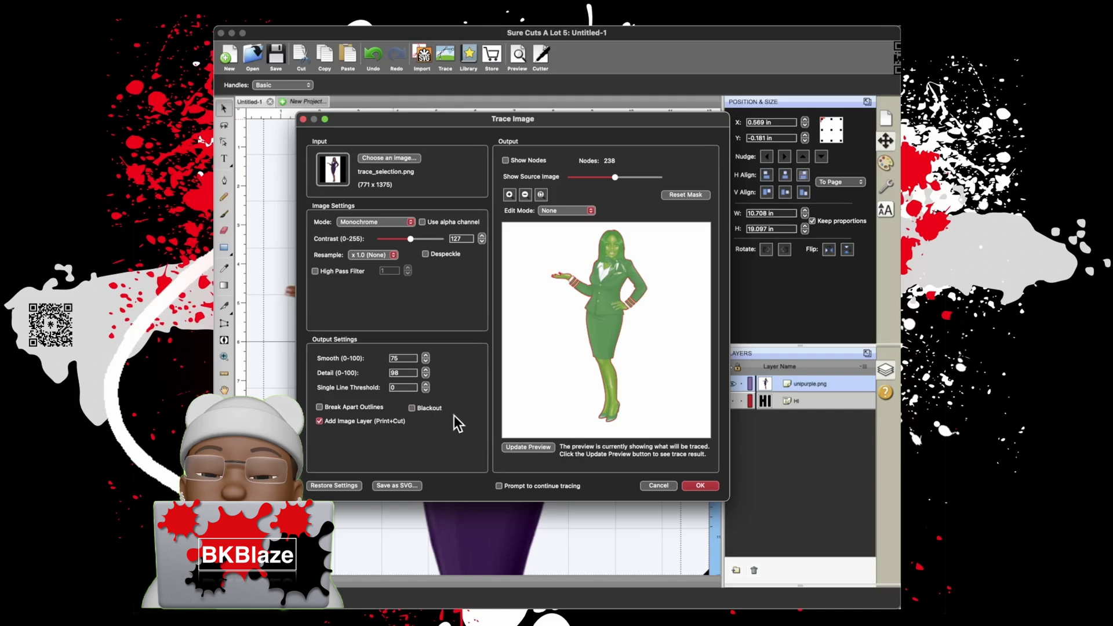
{"action": "left_click", "coordinate": [528, 448]}
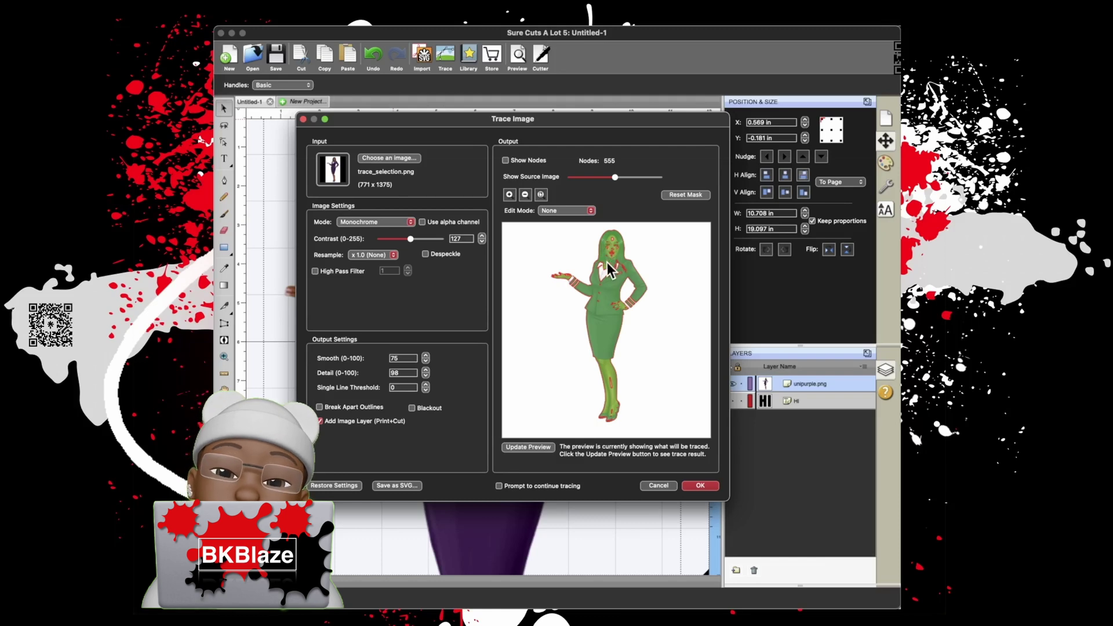
{"action": "left_click", "coordinate": [427, 407]}
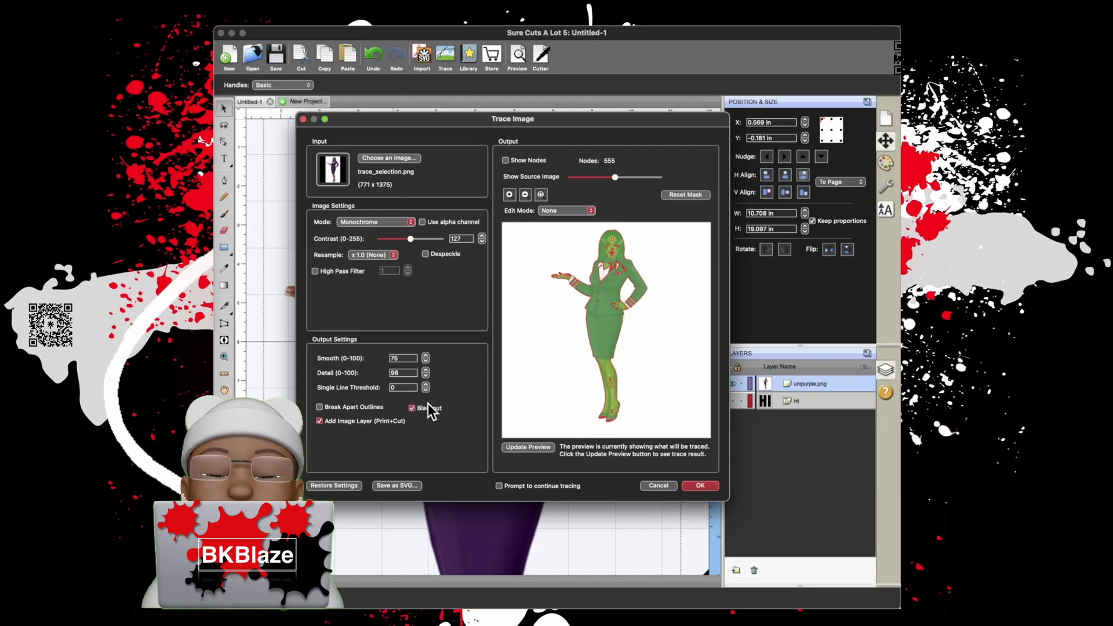
{"action": "left_click", "coordinate": [545, 447]}
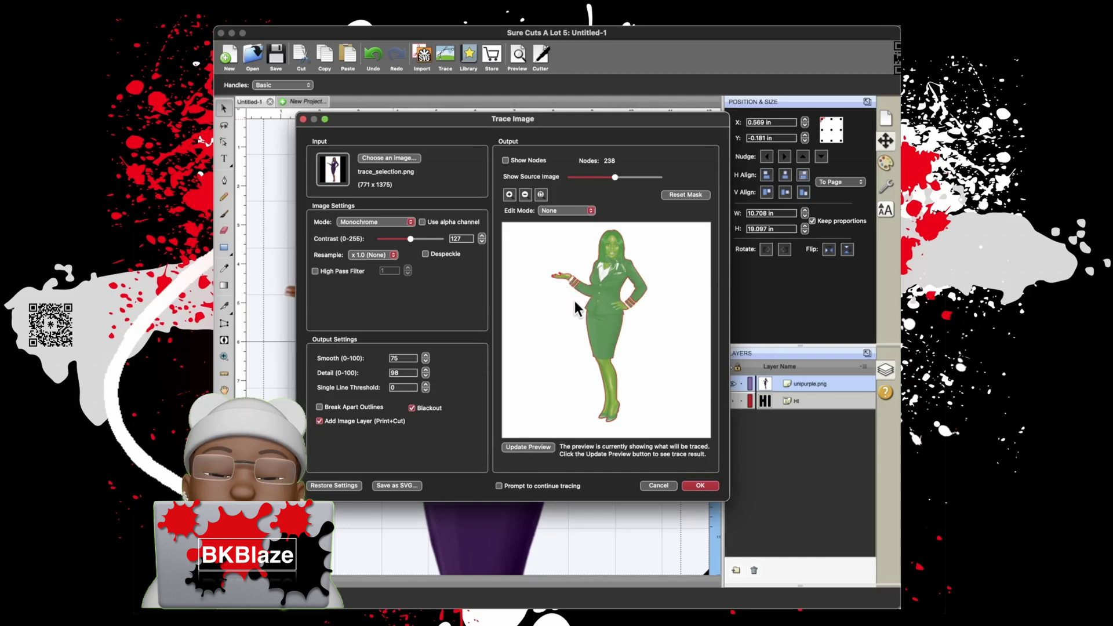
Step: Examine the traced outline in the enlarged preview around the hand, head, jacket, skirt and shoes
{"action": "left_click", "coordinate": [510, 195]}
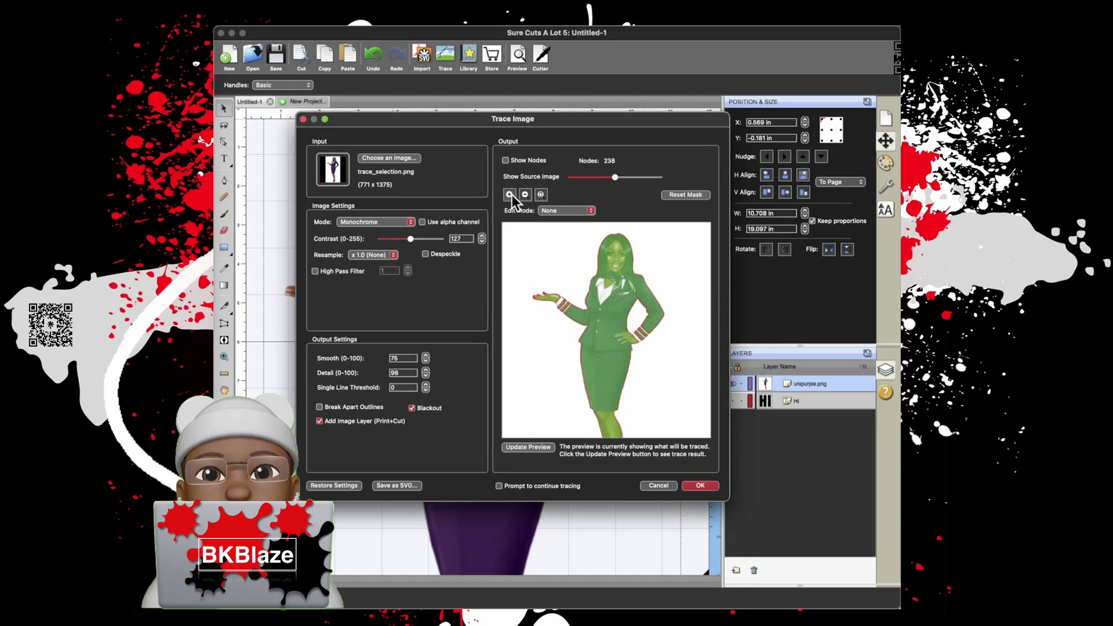
{"action": "left_click", "coordinate": [510, 194]}
{"action": "left_click", "coordinate": [510, 194]}
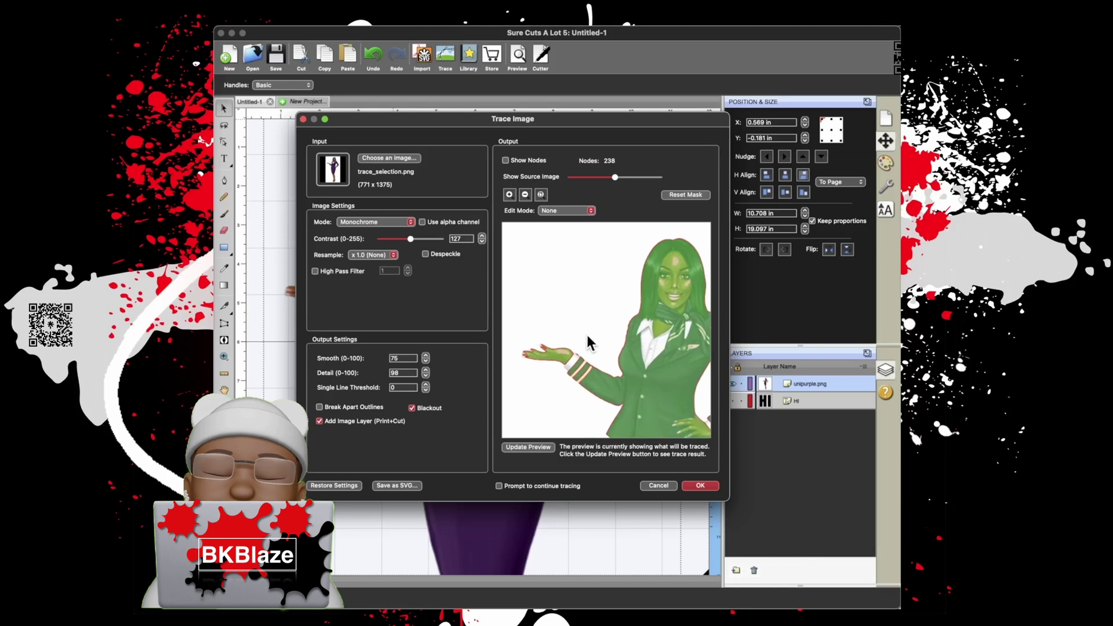
{"action": "left_click", "coordinate": [512, 194]}
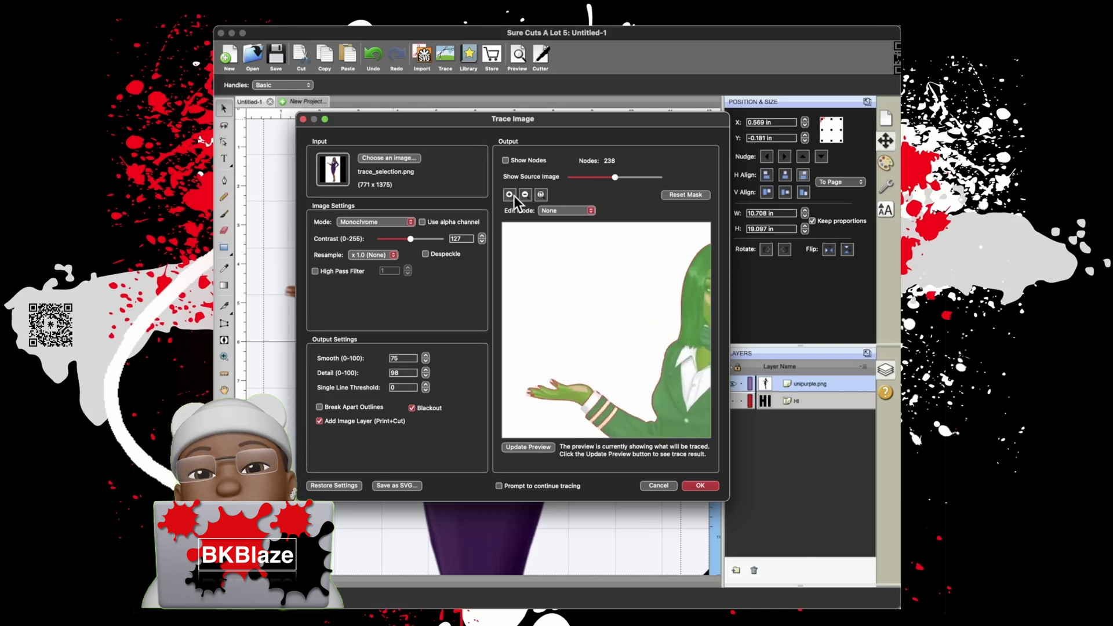
{"action": "scroll", "coordinate": [593, 398], "scroll_direction": "down", "scroll_amount": 3}
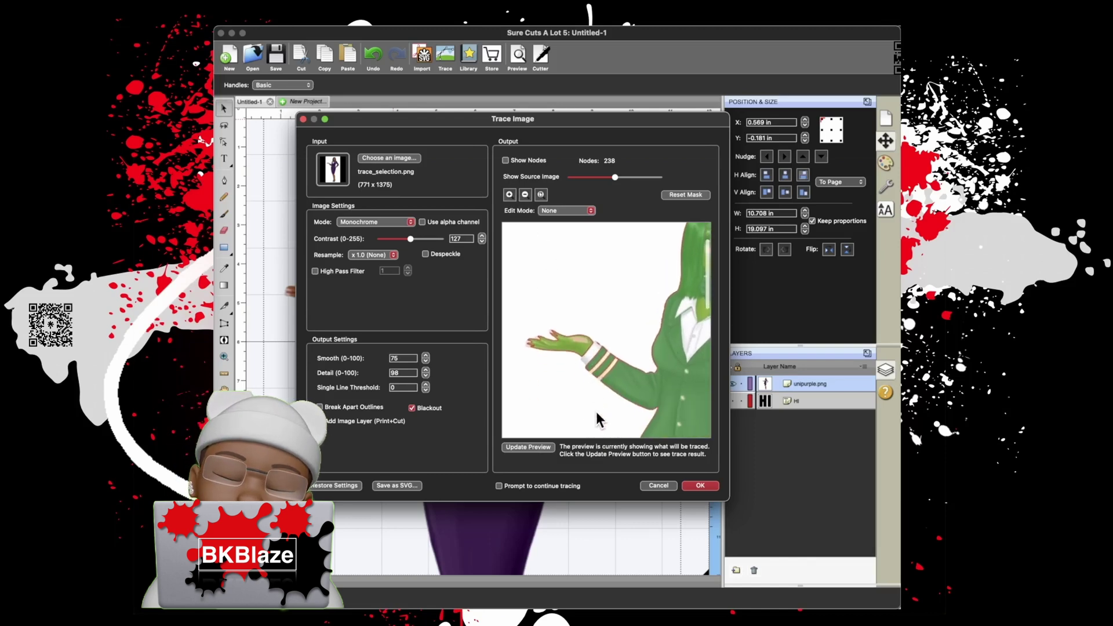
{"action": "scroll", "coordinate": [596, 369], "scroll_direction": "right", "scroll_amount": 2}
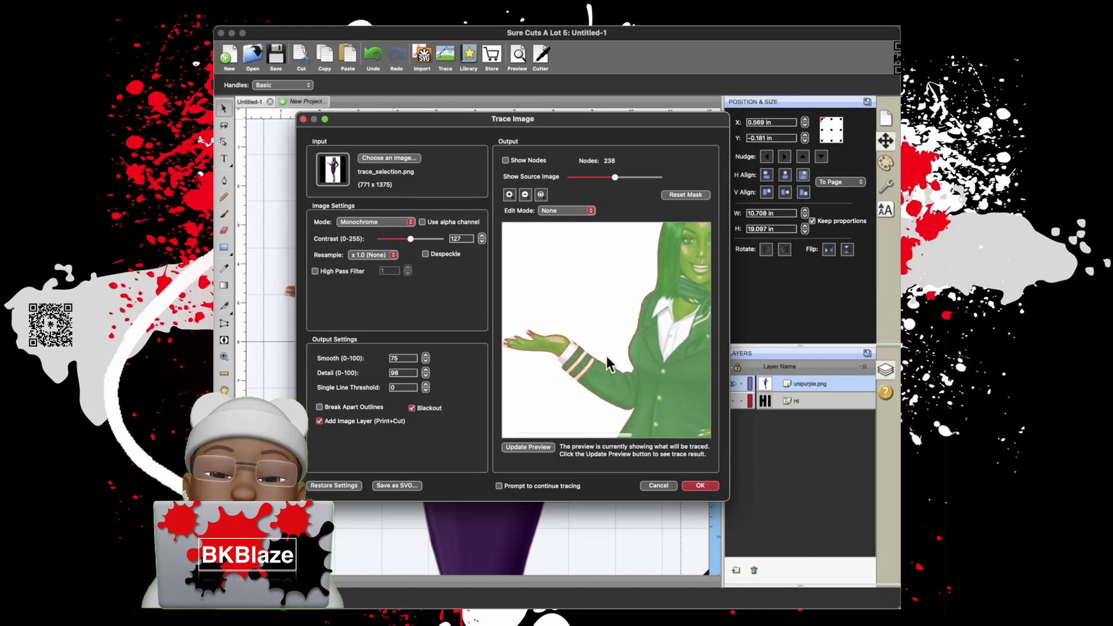
{"action": "scroll", "coordinate": [606, 356], "scroll_direction": "up", "scroll_amount": 3}
{"action": "scroll", "coordinate": [638, 347], "scroll_direction": "left", "scroll_amount": 3}
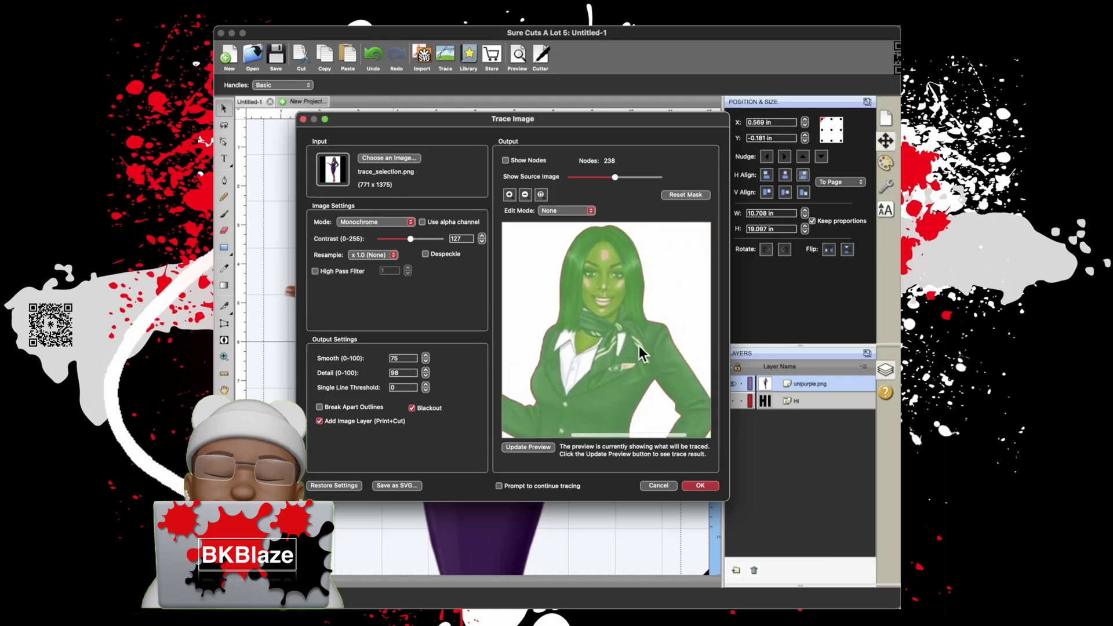
{"action": "scroll", "coordinate": [639, 344], "scroll_direction": "down", "scroll_amount": 5}
{"action": "scroll", "coordinate": [634, 340], "scroll_direction": "down", "scroll_amount": 3}
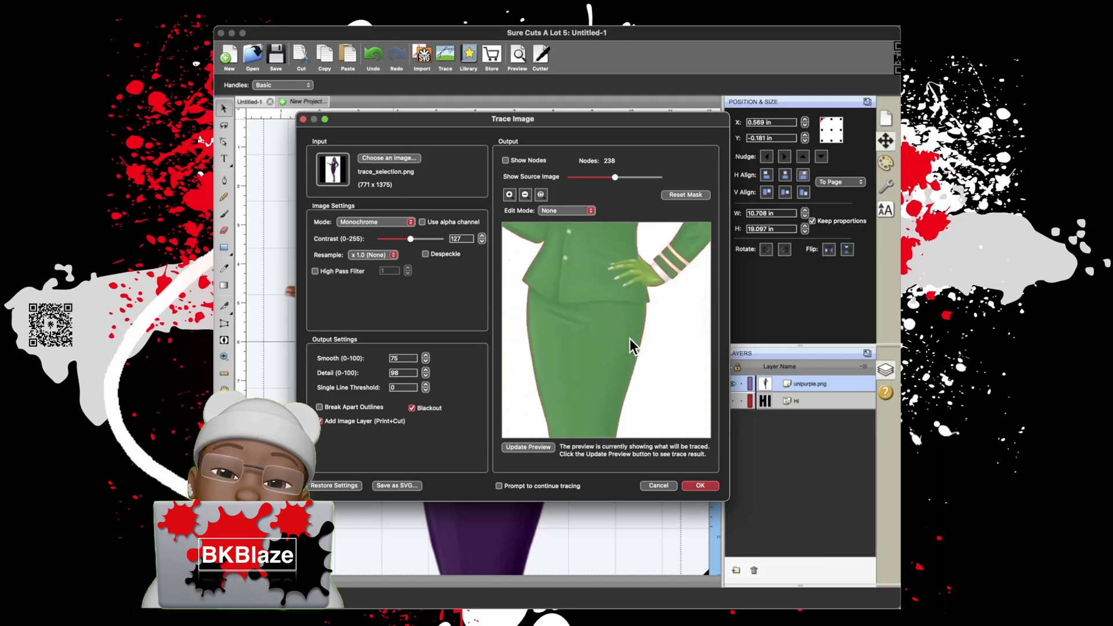
{"action": "scroll", "coordinate": [629, 337], "scroll_direction": "down", "scroll_amount": 8}
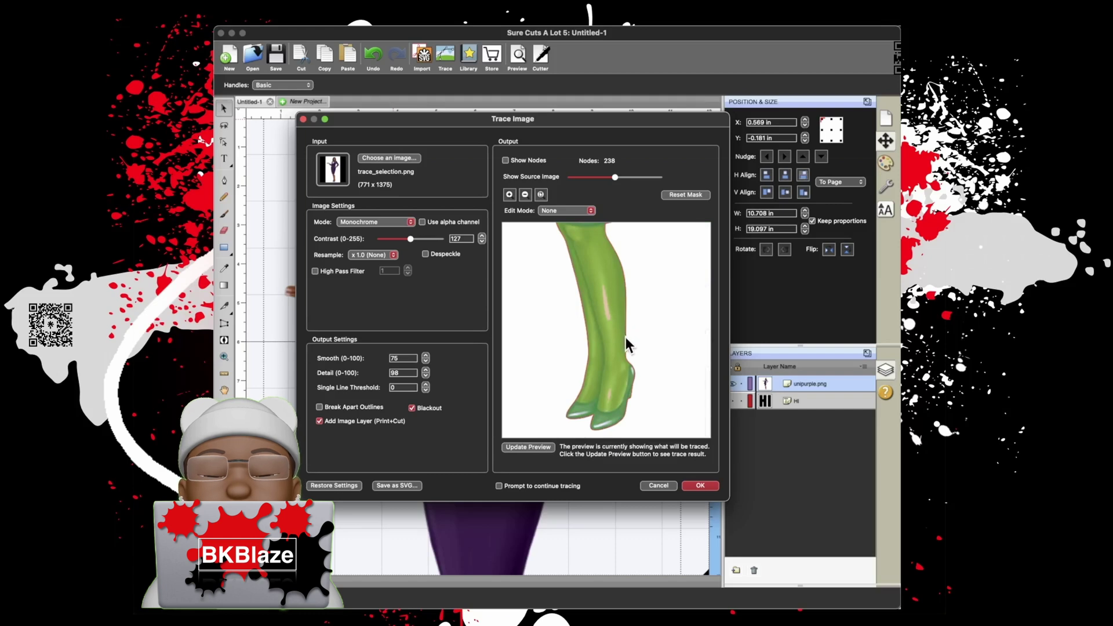
{"action": "scroll", "coordinate": [625, 340], "scroll_direction": "up", "scroll_amount": 8}
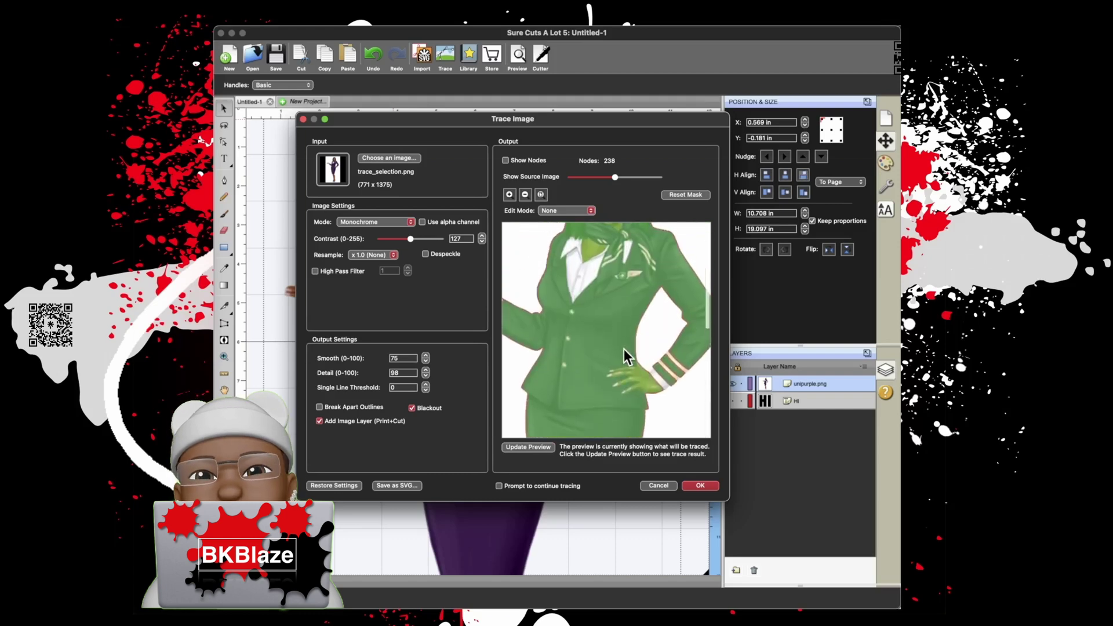
{"action": "scroll", "coordinate": [624, 349], "scroll_direction": "left", "scroll_amount": 6}
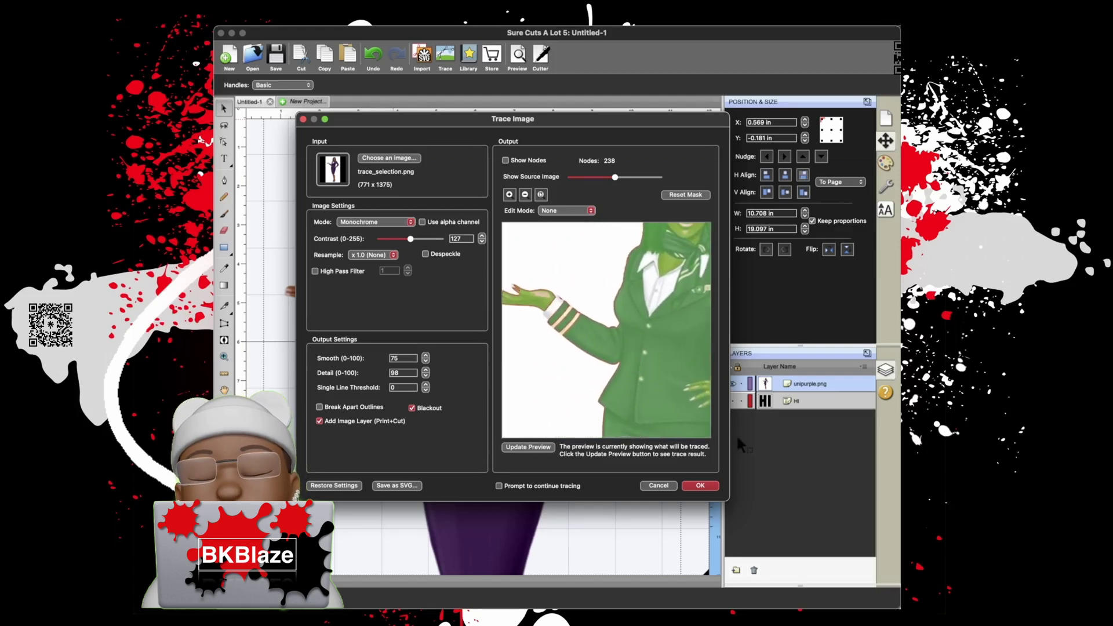
Step: Accept the trace and hide the original unipurple.png layer
{"action": "left_click", "coordinate": [716, 484]}
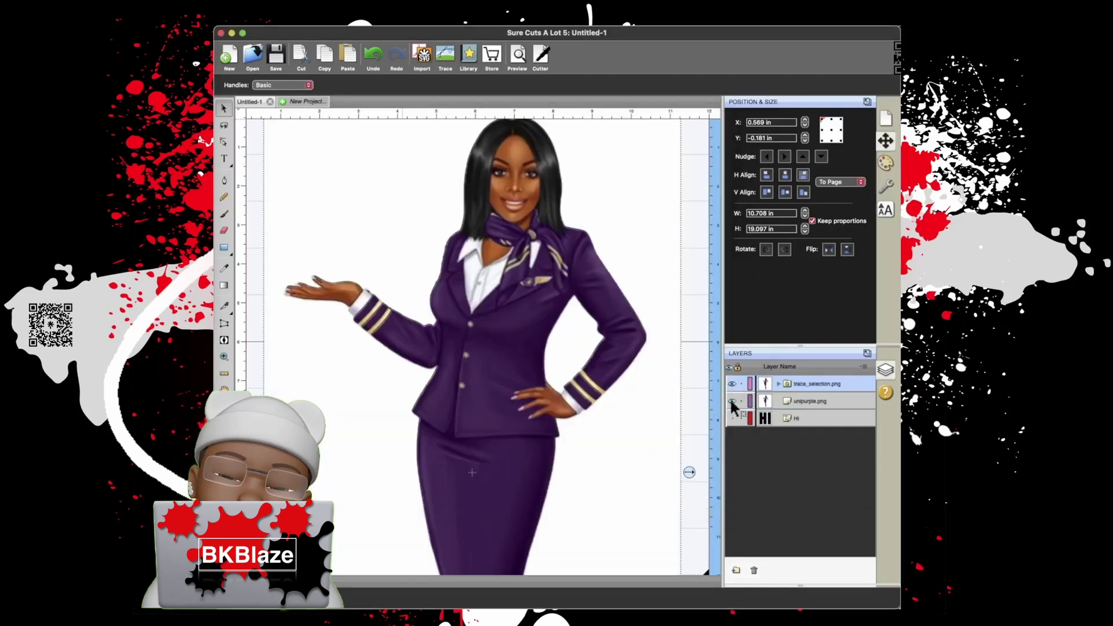
{"action": "left_click", "coordinate": [732, 402]}
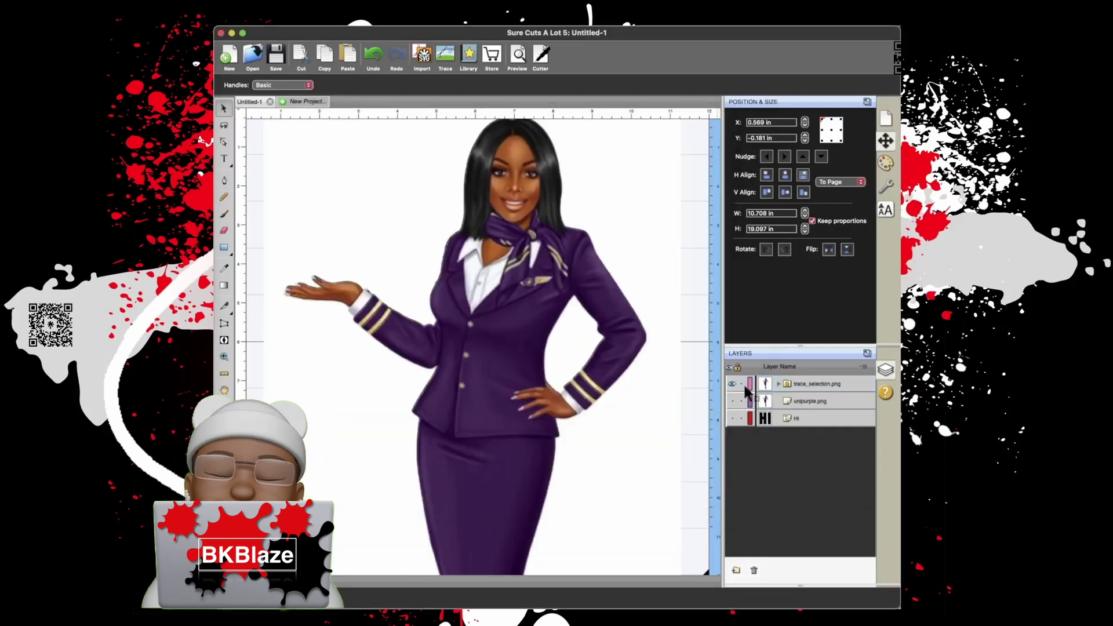
Step: Expand the trace_selection.png layer folder and move its Cut layer out, above the folder
{"action": "left_click", "coordinate": [779, 384]}
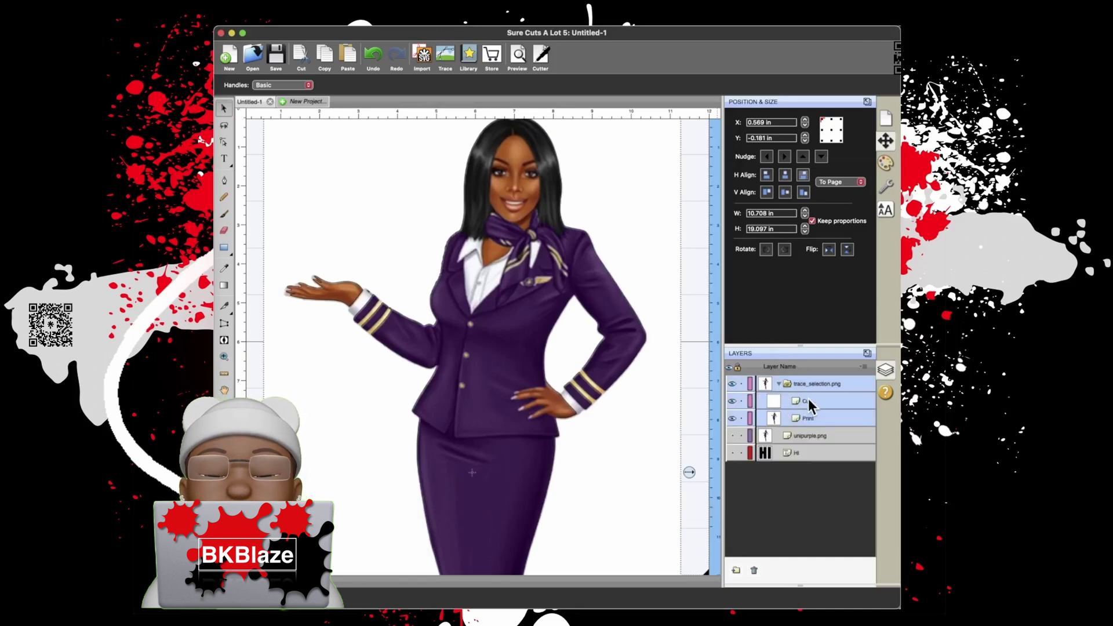
{"action": "left_click_drag", "start_coordinate": [808, 402], "coordinate": [804, 375]}
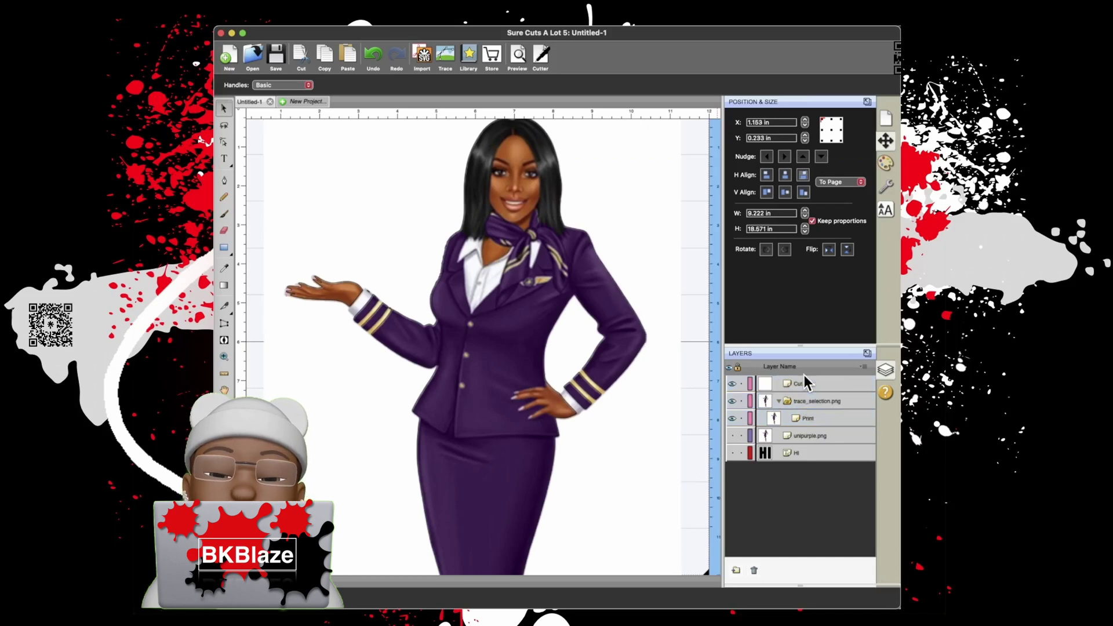
Step: Temporarily hide the trace_selection.png folder and its Print layer to inspect the cut outline alone
{"action": "left_click", "coordinate": [733, 400]}
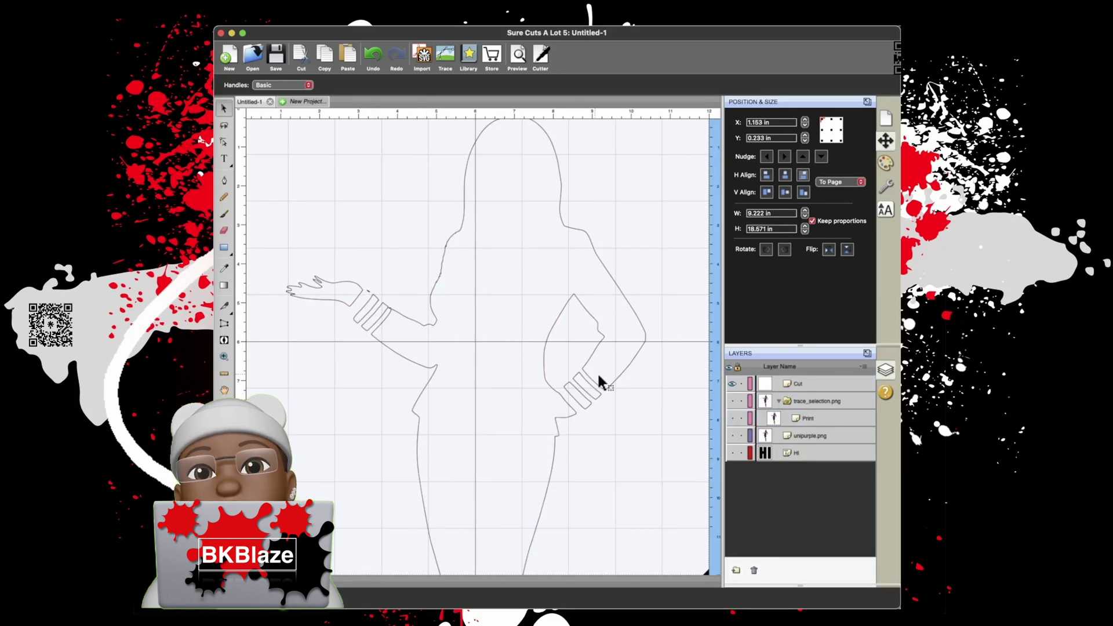
{"action": "left_click", "coordinate": [731, 400]}
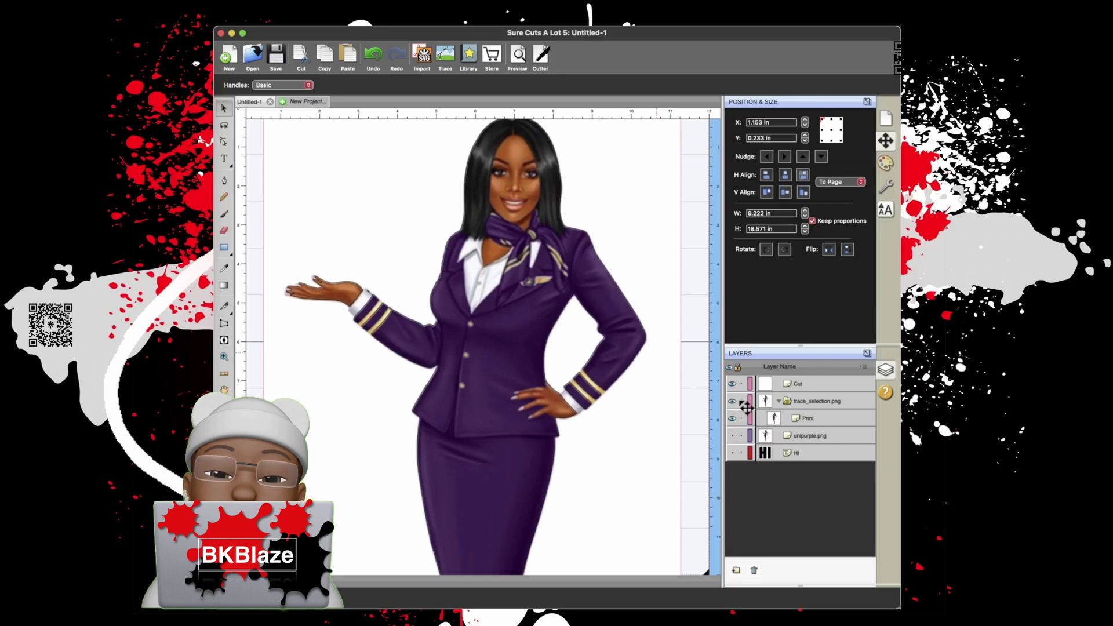
{"action": "left_click", "coordinate": [731, 418]}
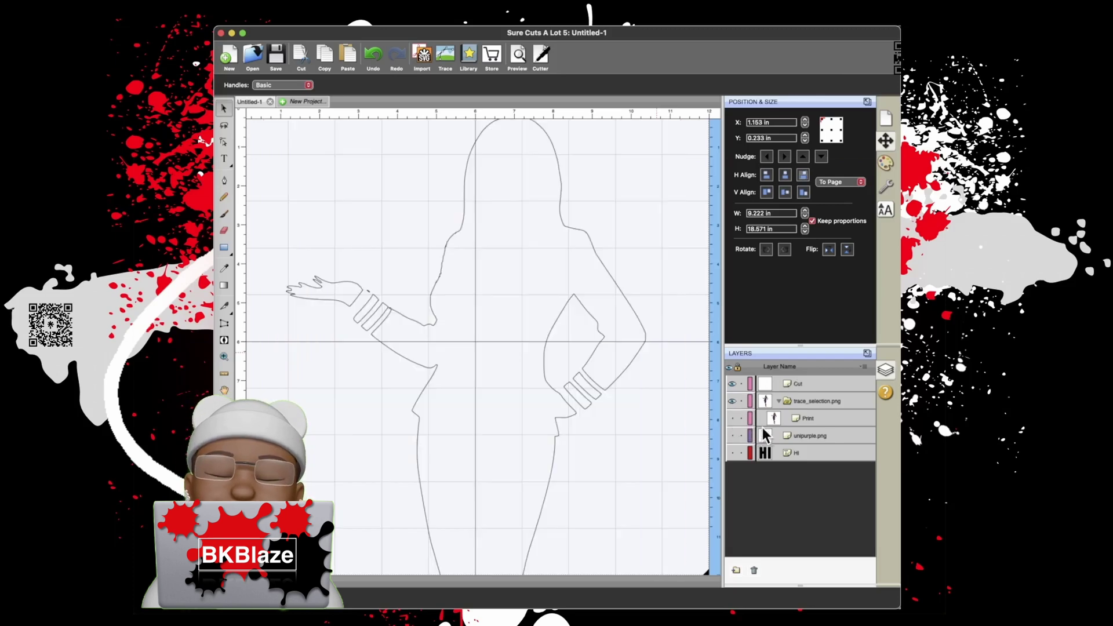
{"action": "left_click", "coordinate": [731, 418]}
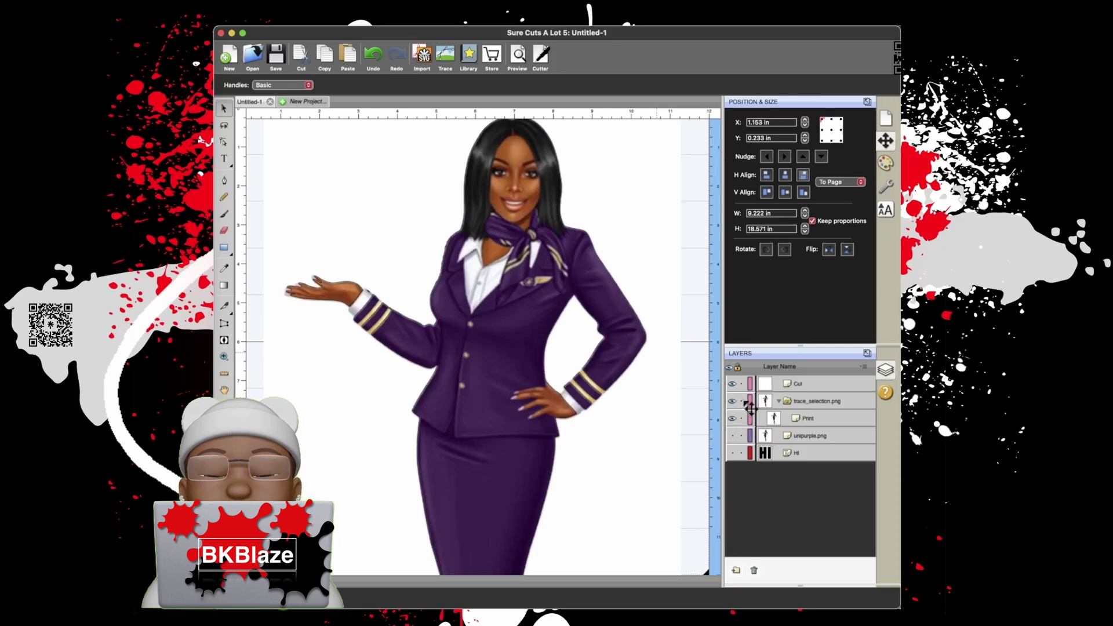
Step: Lock the trace_selection.png folder and hide it, leaving only the Cut layer shown
{"action": "left_click", "coordinate": [741, 402]}
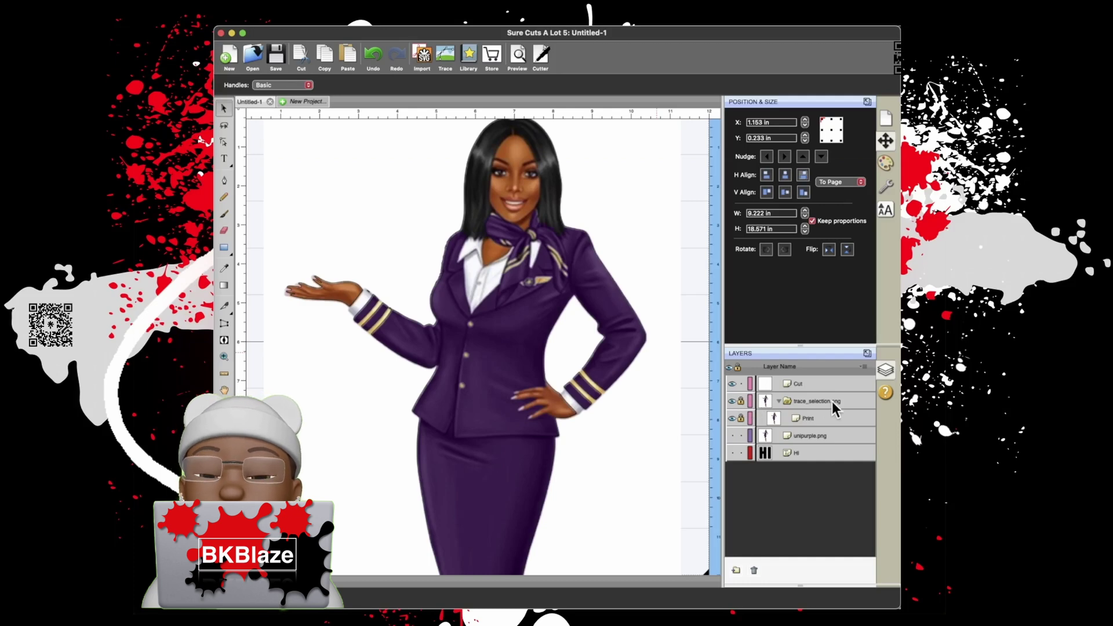
{"action": "left_click", "coordinate": [808, 384]}
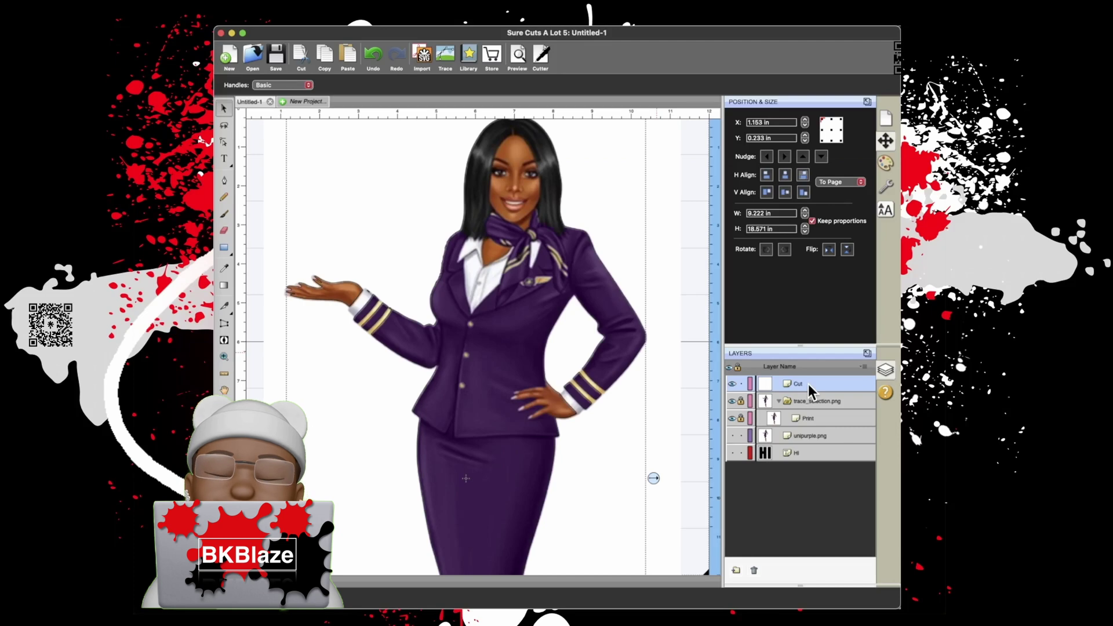
{"action": "left_click", "coordinate": [732, 401]}
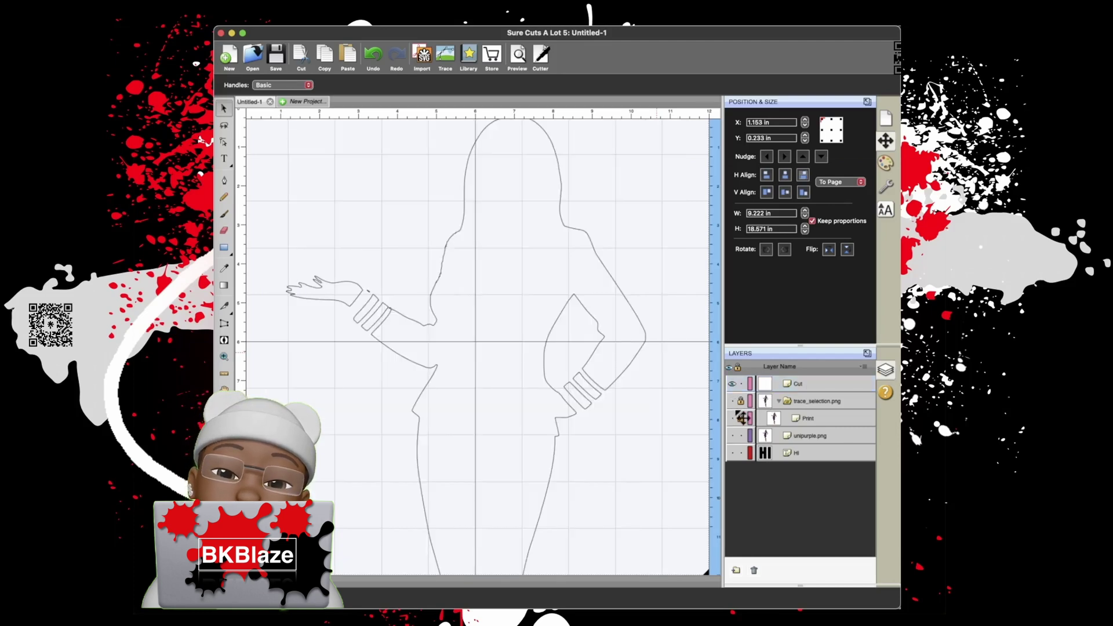
Step: Duplicate the Cut layer and place the copy inside the trace_selection.png folder above the Print layer
{"action": "left_click", "coordinate": [805, 384]}
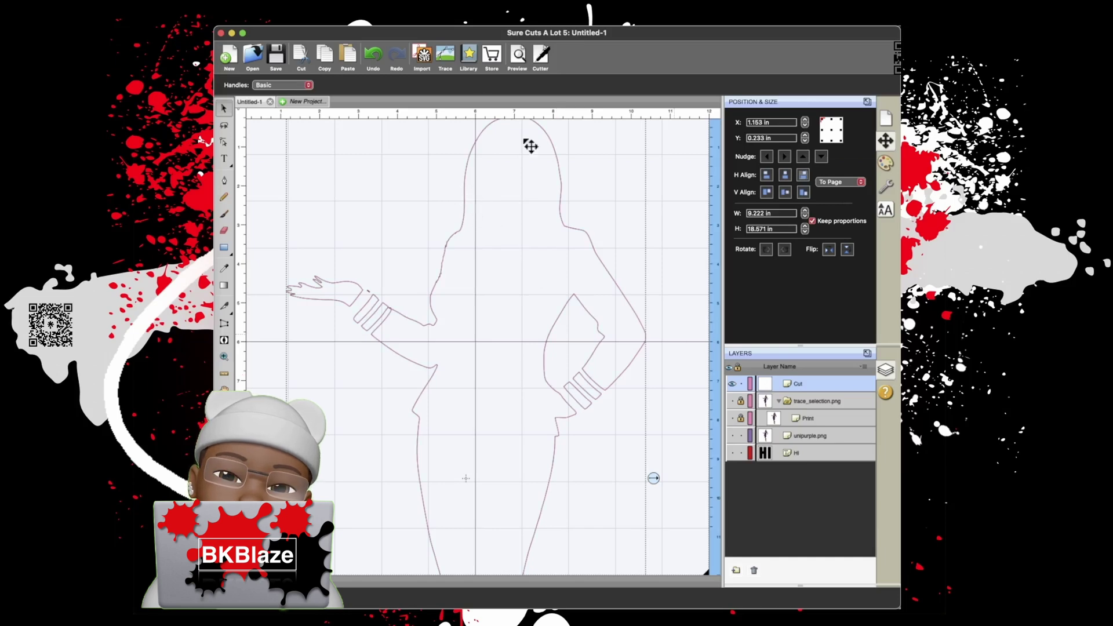
{"action": "left_click", "coordinate": [409, 21]}
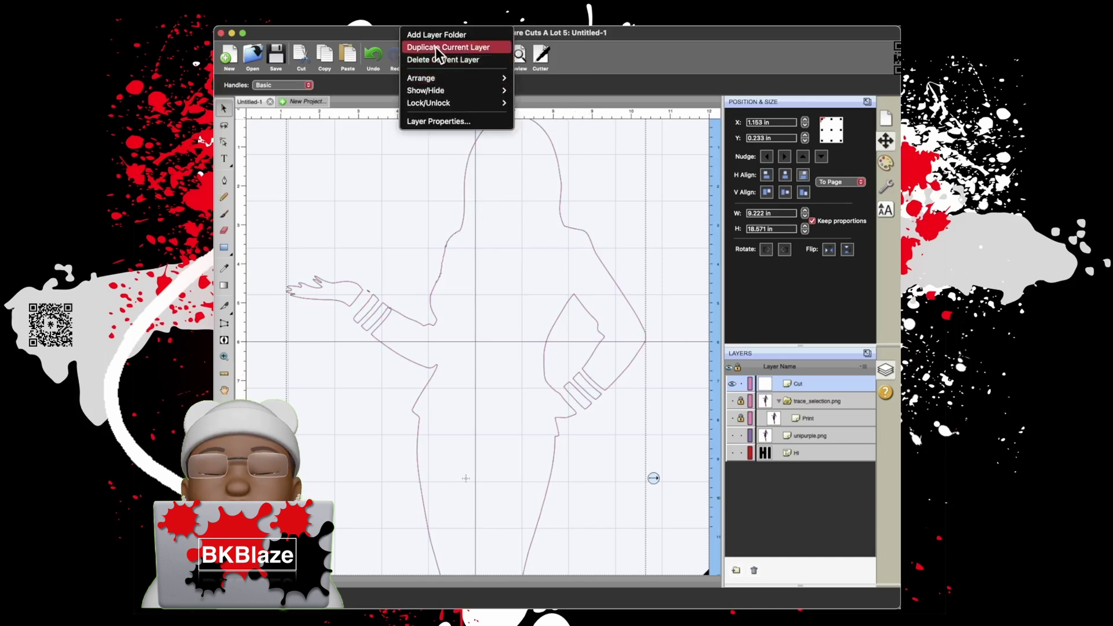
{"action": "left_click", "coordinate": [678, 347]}
{"action": "left_click_drag", "start_coordinate": [795, 402], "coordinate": [791, 422]}
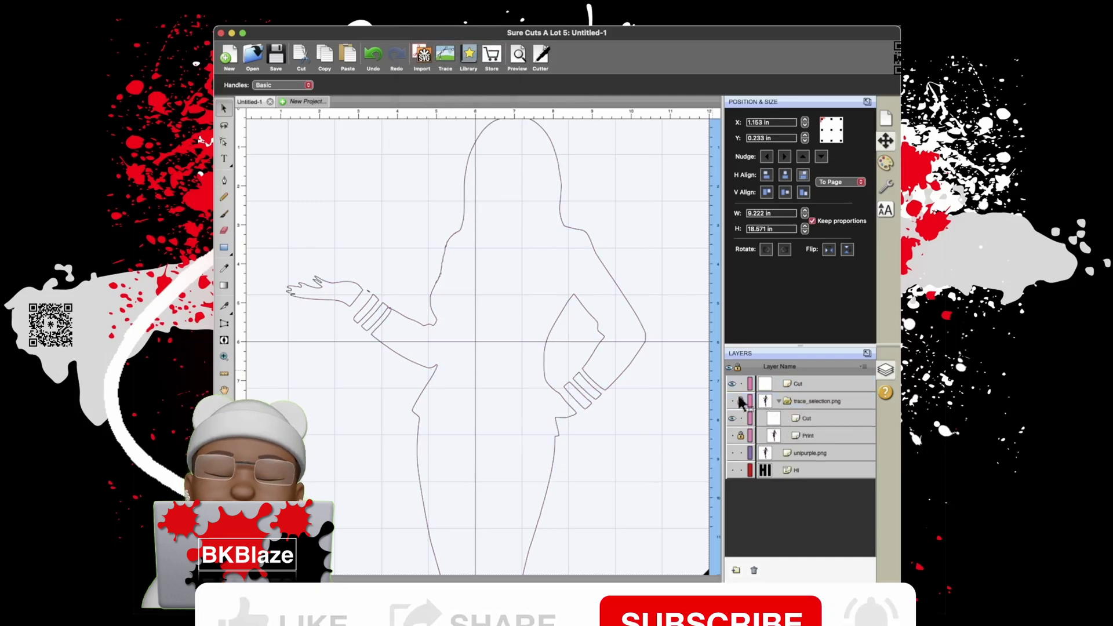
Step: Hide the Cut copy inside the trace_selection.png folder and unlock the folder
{"action": "left_click", "coordinate": [734, 419]}
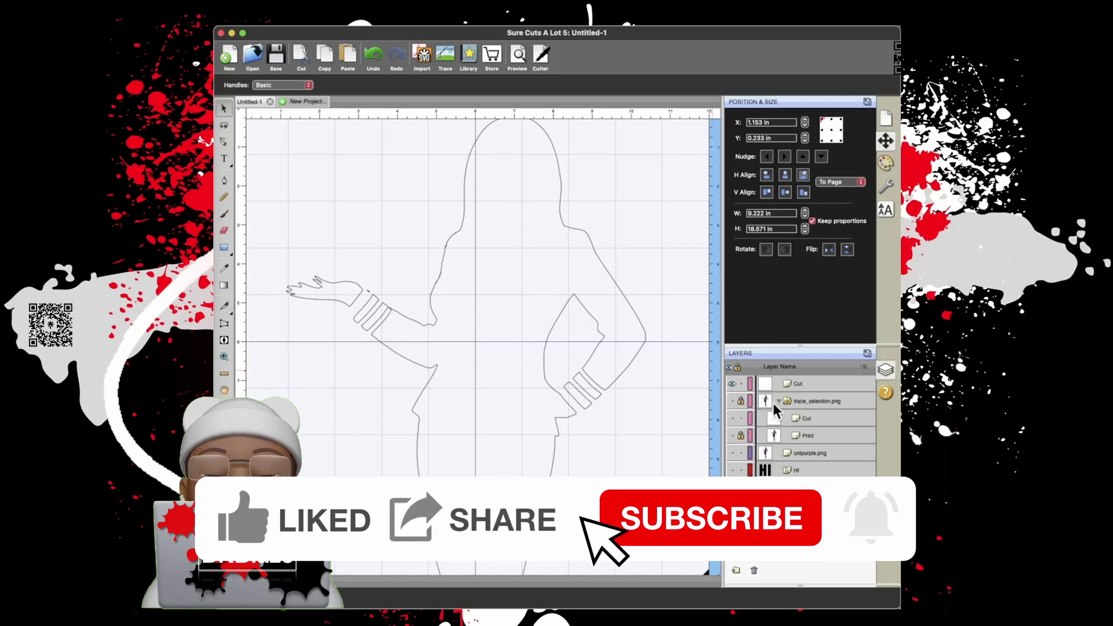
{"action": "left_click", "coordinate": [741, 400]}
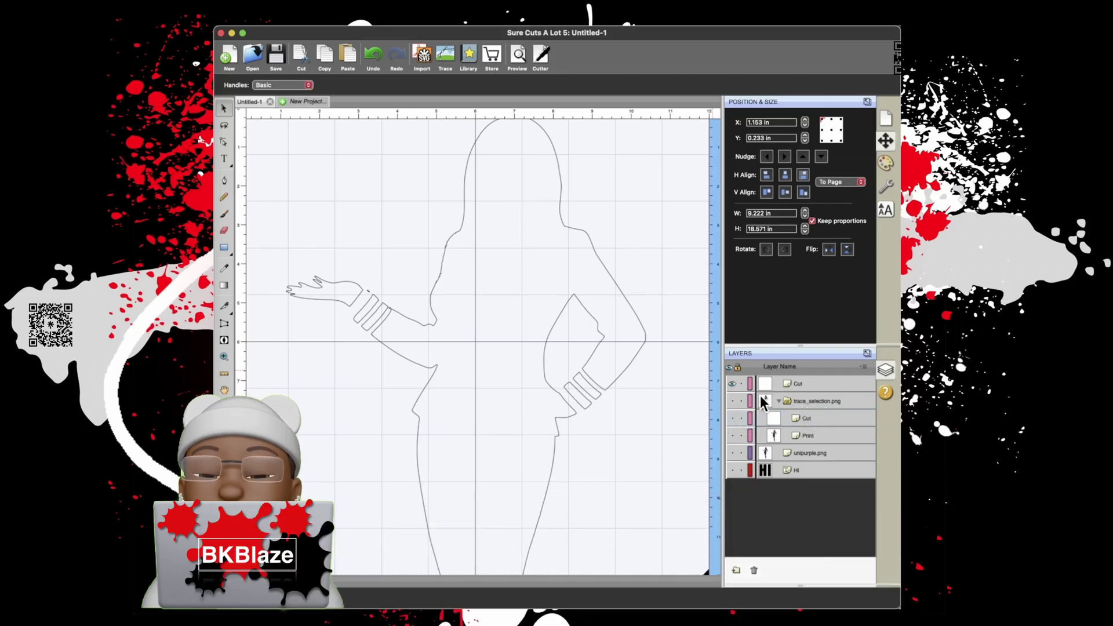
Step: Collapse the trace_selection.png folder, show it briefly to compare it with the outline, and leave it hidden and locked
{"action": "left_click", "coordinate": [780, 401]}
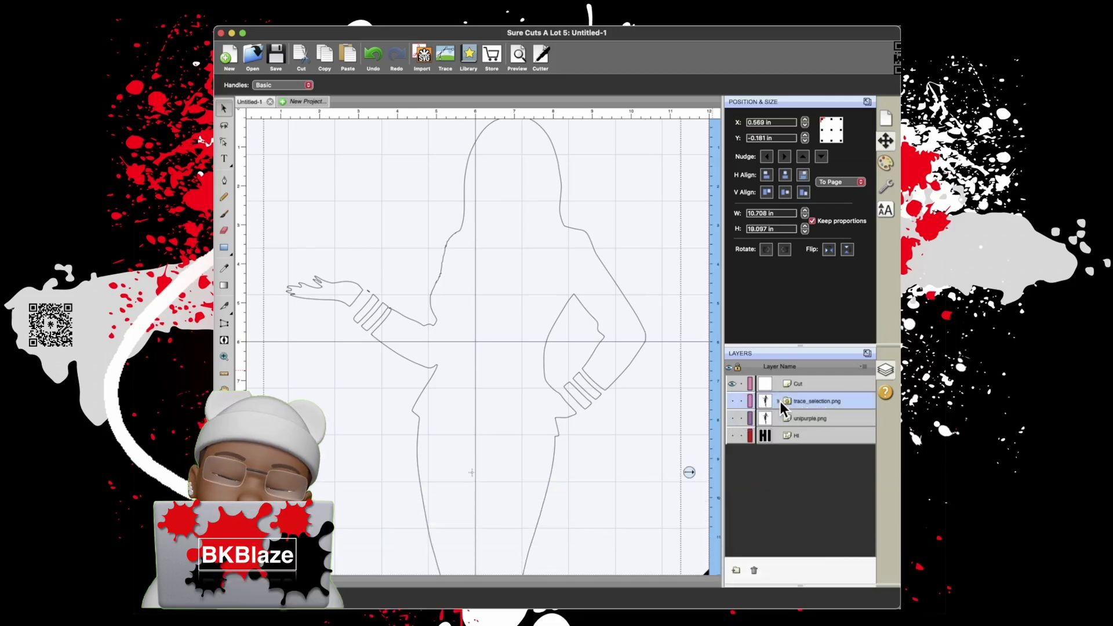
{"action": "left_click", "coordinate": [733, 402]}
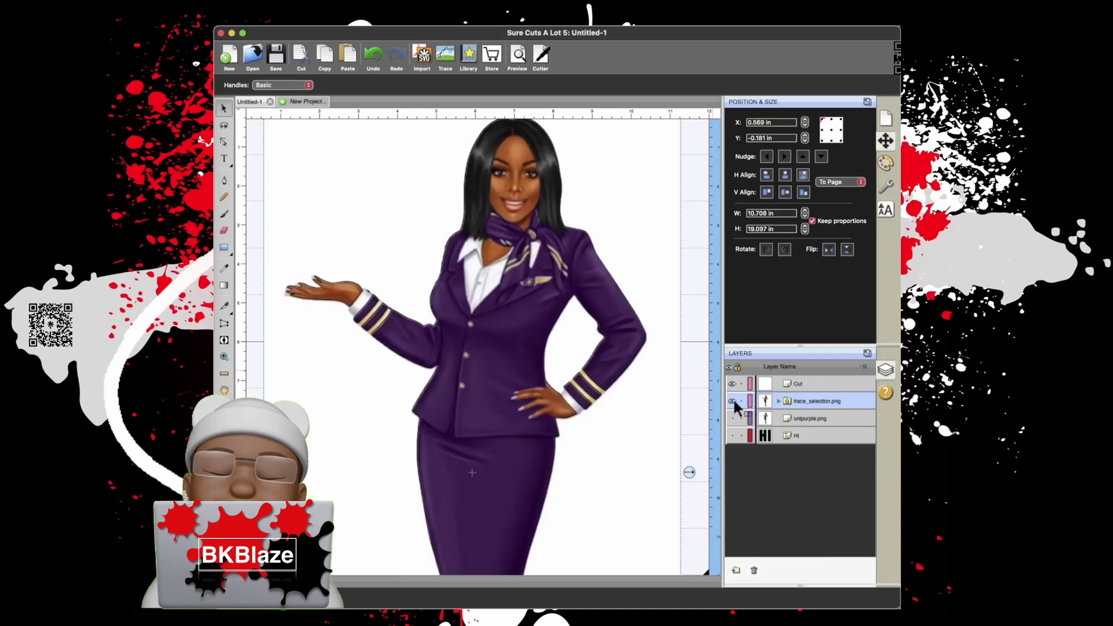
{"action": "left_click", "coordinate": [732, 400]}
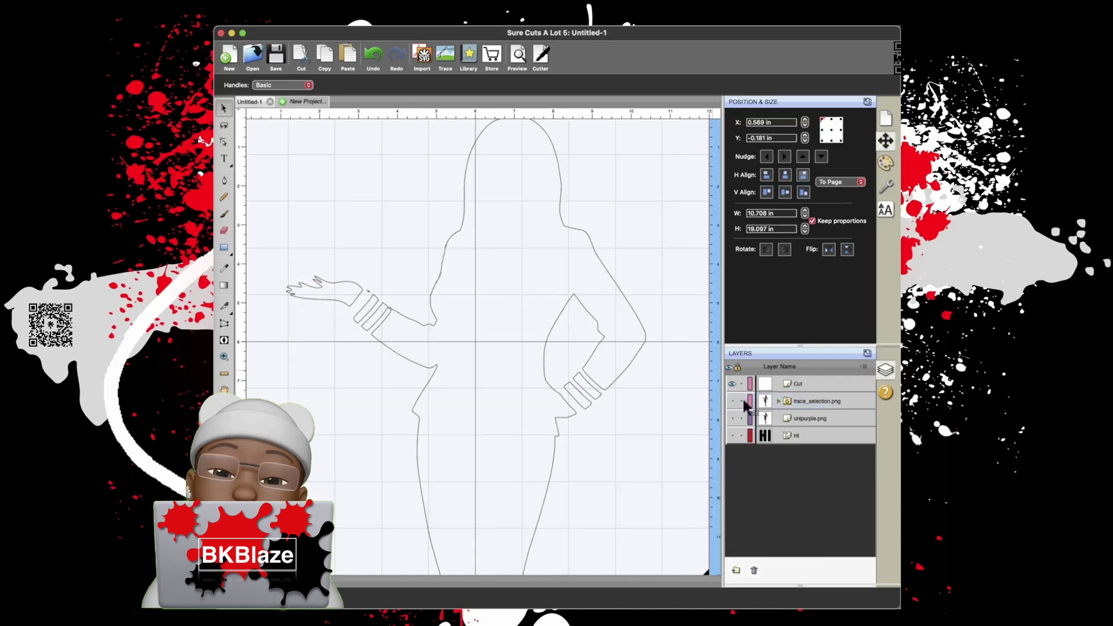
Step: Offset the Cut layer's path outward by 0.100 in with the Regular type and a miter of 1.00
{"action": "left_click", "coordinate": [789, 392]}
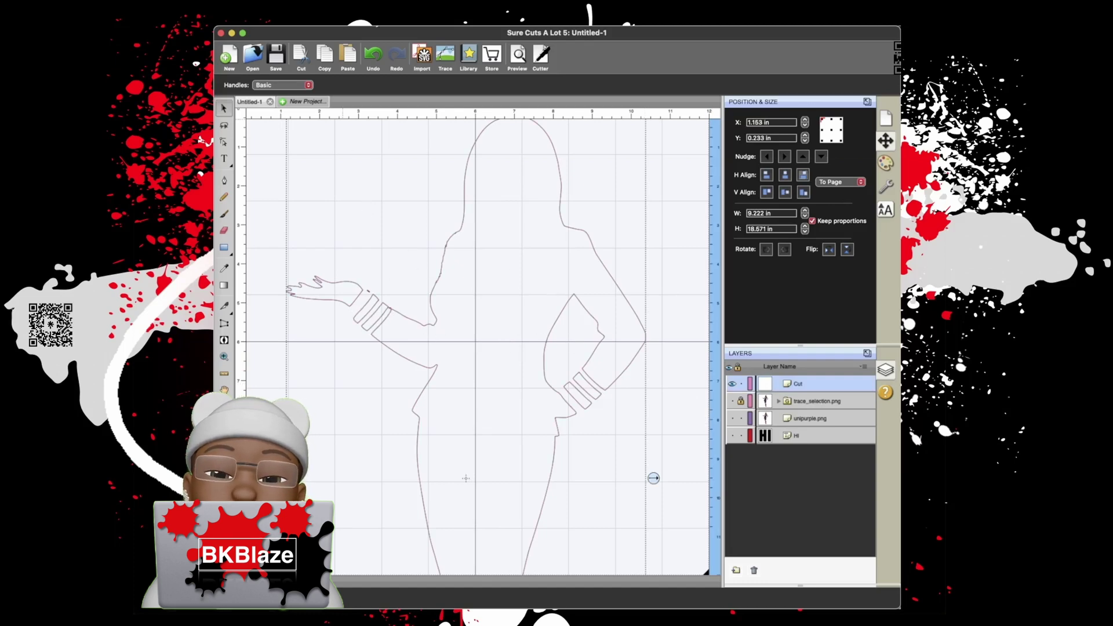
{"action": "left_click", "coordinate": [385, 18]}
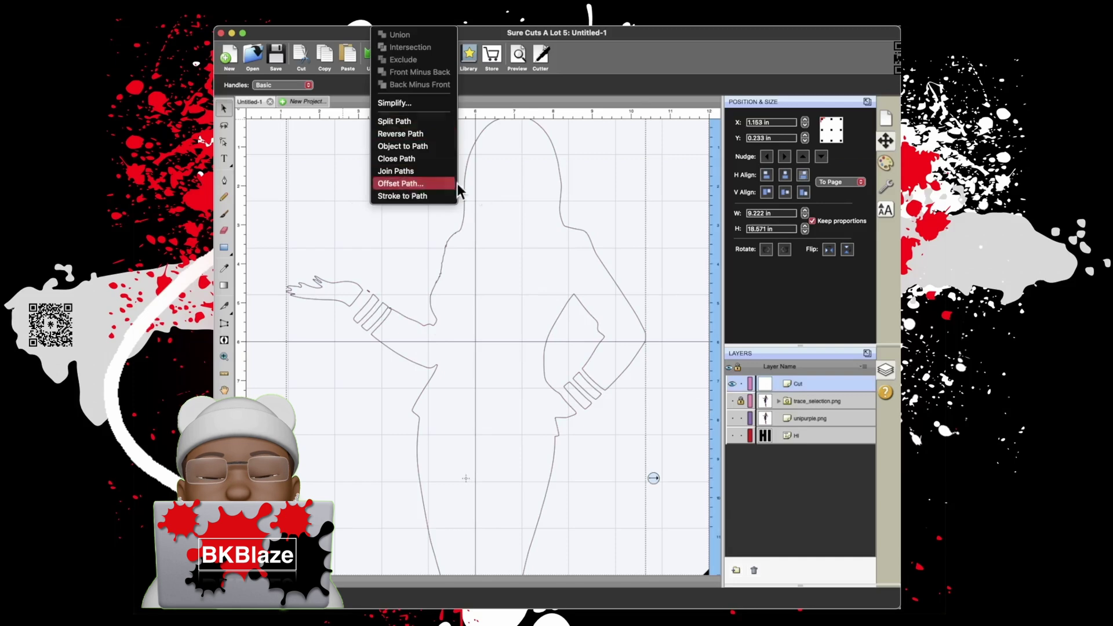
{"action": "left_click", "coordinate": [404, 183]}
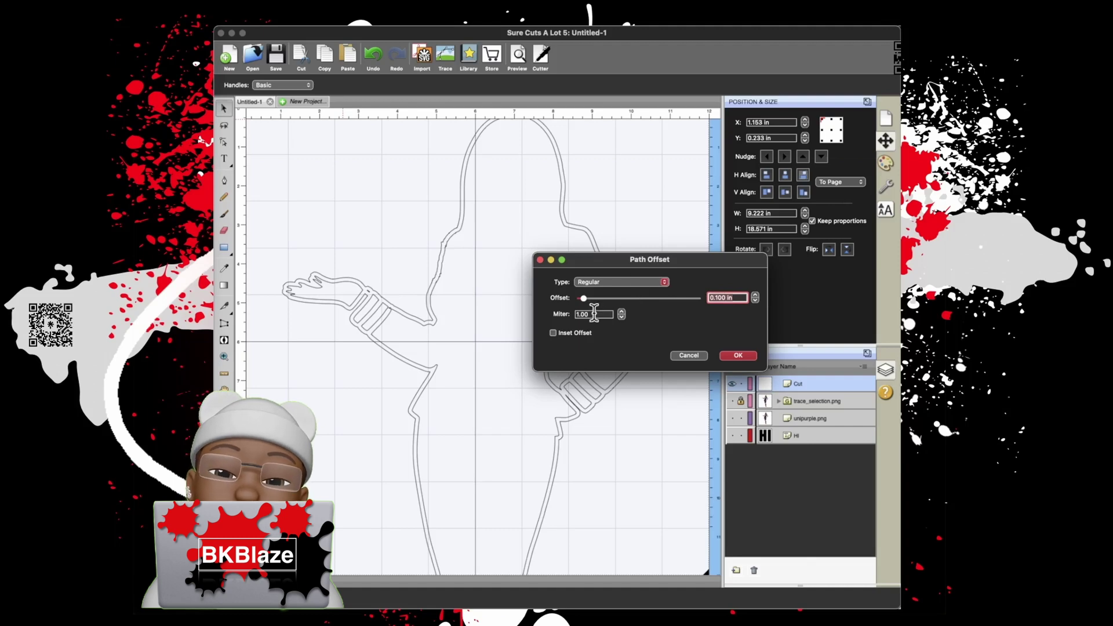
{"action": "left_click", "coordinate": [737, 356]}
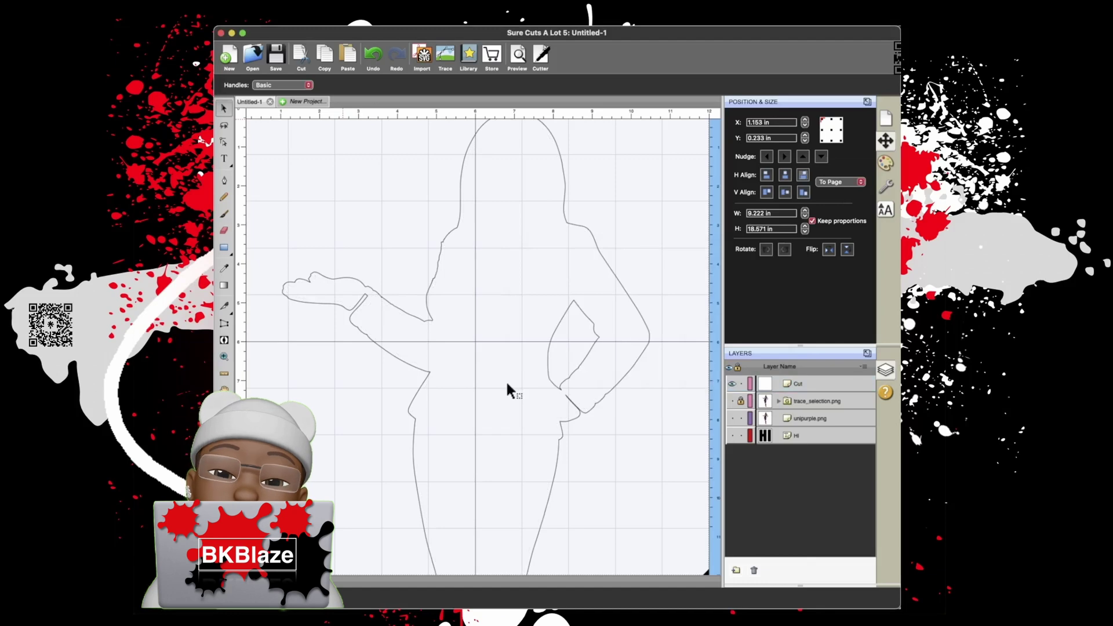
Step: Paint over the gaps at both wrists and around the opening inside the bent arm with a 0.250 in brush
{"action": "left_click", "coordinate": [224, 198]}
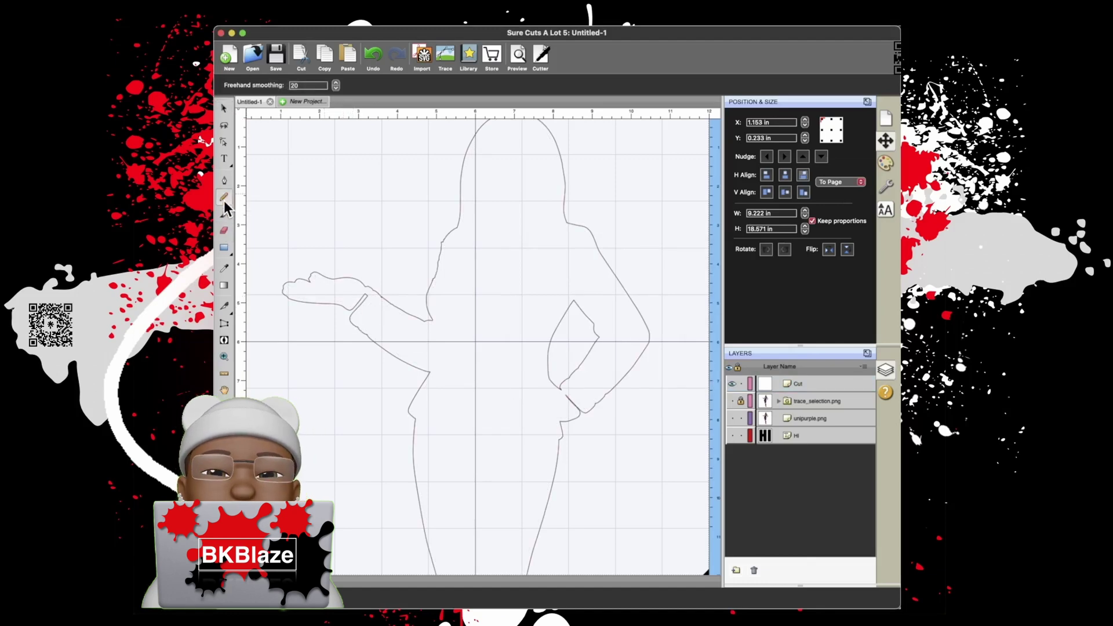
{"action": "left_click", "coordinate": [224, 214]}
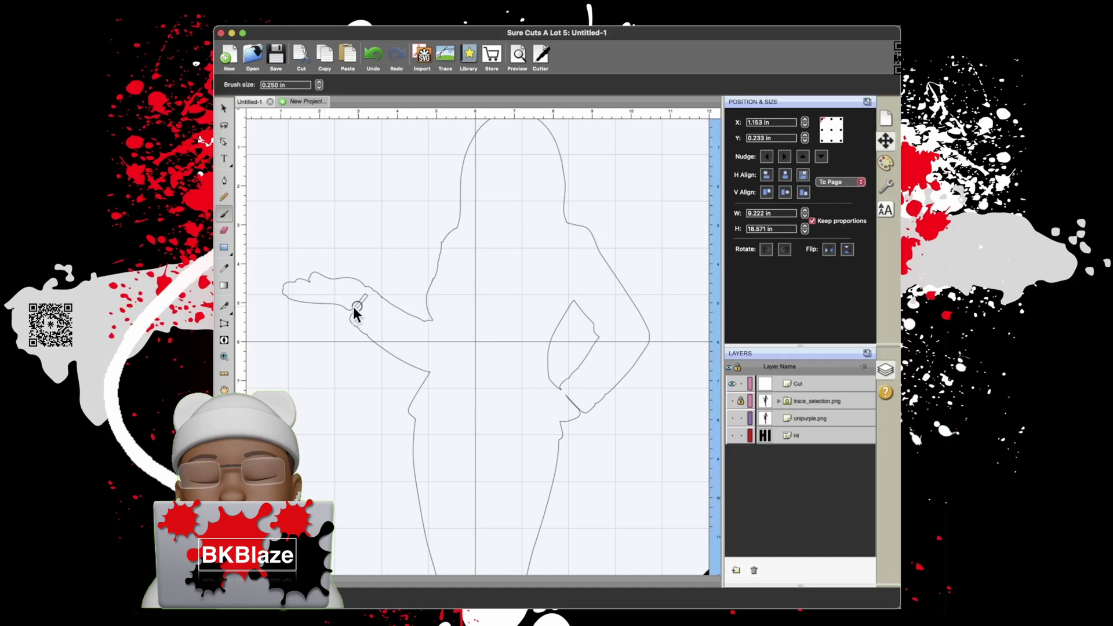
{"action": "left_click", "coordinate": [352, 308]}
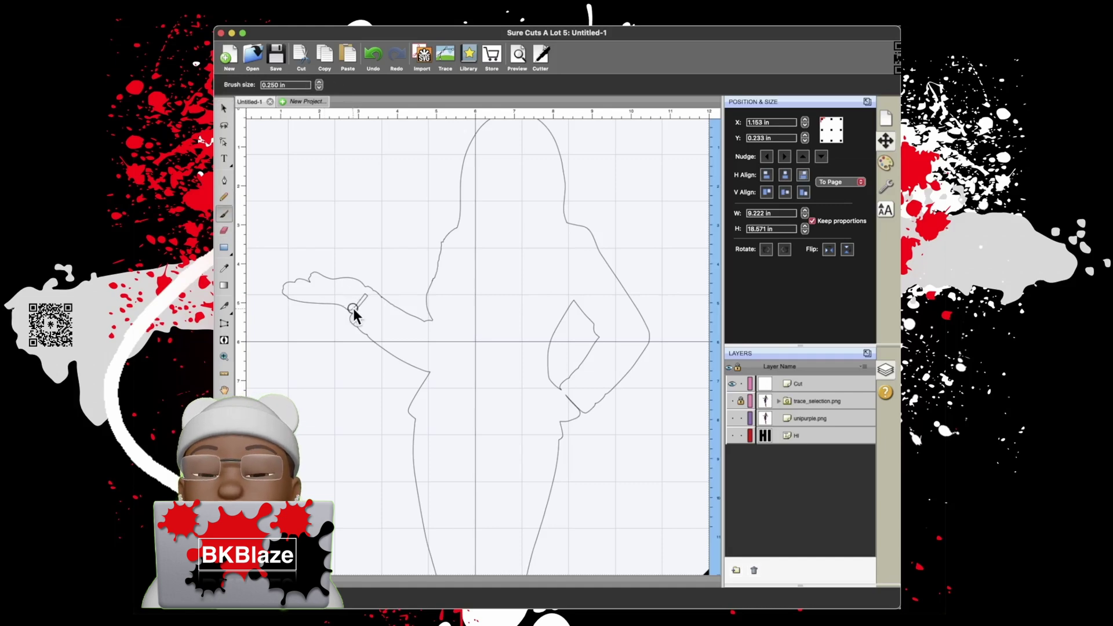
{"action": "left_click_drag", "start_coordinate": [359, 298], "coordinate": [355, 312]}
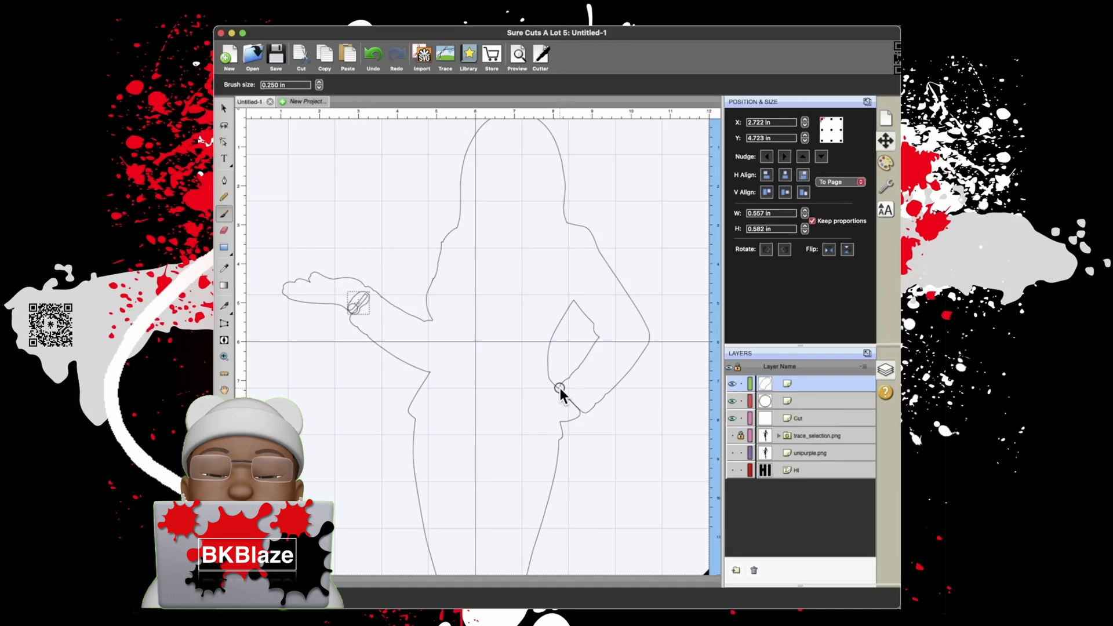
{"action": "left_click_drag", "start_coordinate": [559, 385], "coordinate": [581, 414]}
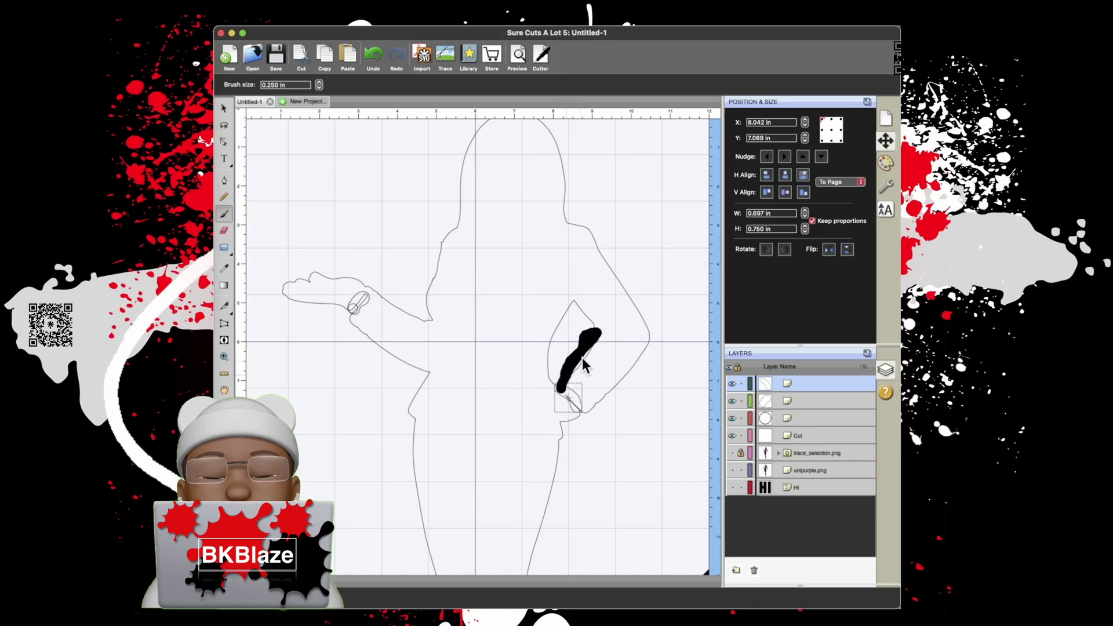
{"action": "mouse_move", "coordinate": [589, 339]}
{"action": "left_mouse_down"}
{"action": "mouse_move", "coordinate": [574, 302]}
{"action": "mouse_move", "coordinate": [558, 315]}
{"action": "mouse_move", "coordinate": [550, 381]}
{"action": "mouse_move", "coordinate": [591, 329]}
{"action": "mouse_move", "coordinate": [590, 318]}
{"action": "mouse_move", "coordinate": [556, 373]}
{"action": "mouse_move", "coordinate": [575, 335]}
{"action": "mouse_move", "coordinate": [537, 378]}
{"action": "mouse_move", "coordinate": [583, 339]}
{"action": "mouse_move", "coordinate": [559, 350]}
{"action": "mouse_move", "coordinate": [578, 315]}
{"action": "mouse_move", "coordinate": [551, 330]}
{"action": "left_mouse_up"}
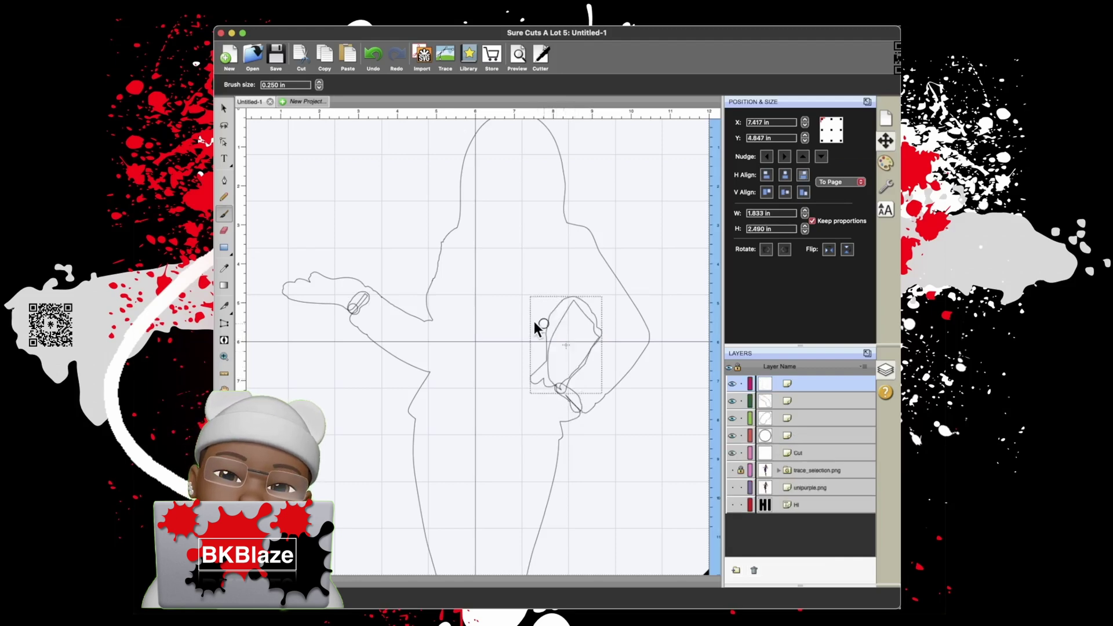
Step: Select the four brush stroke layers together with the Cut layer and merge them with Union
{"action": "left_click", "coordinate": [225, 107]}
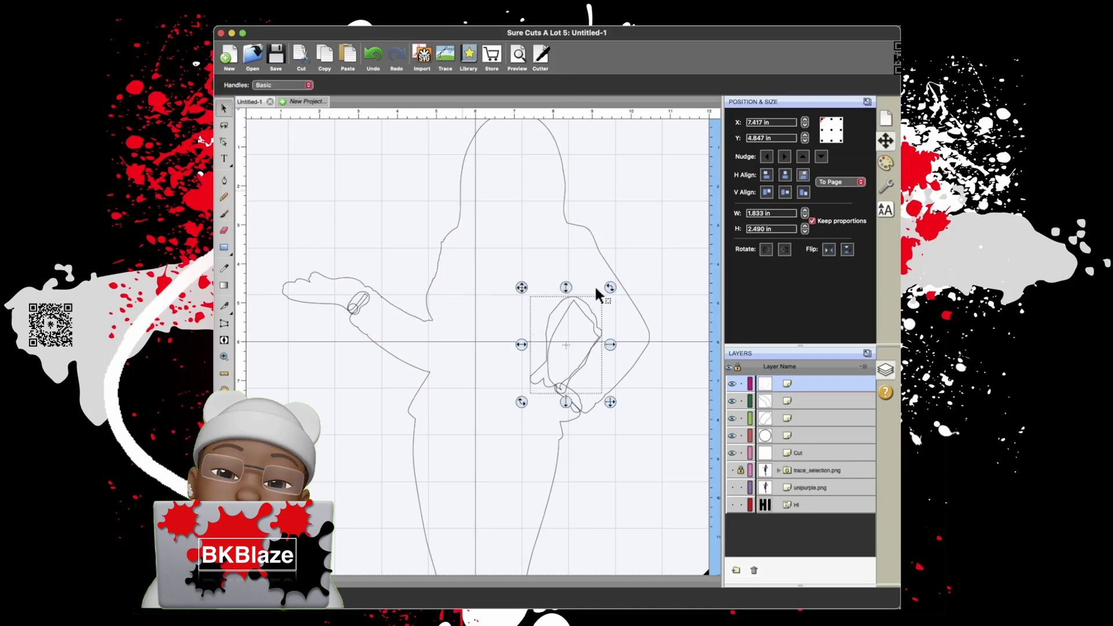
{"action": "scroll", "coordinate": [570, 291], "scroll_direction": "down", "scroll_amount": 2}
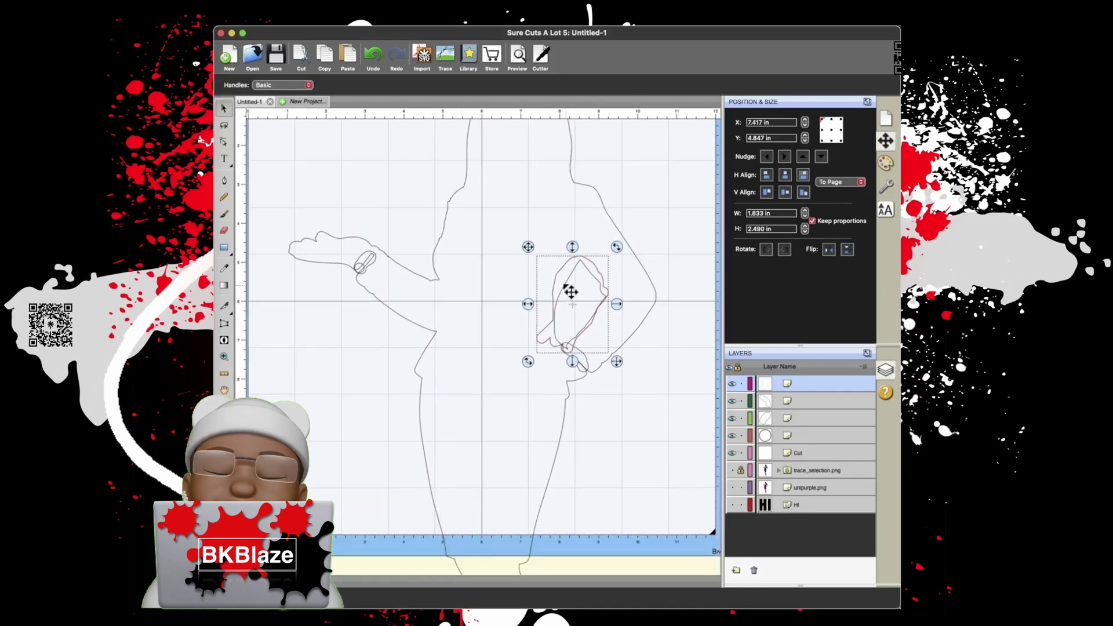
{"action": "left_click", "coordinate": [795, 450]}
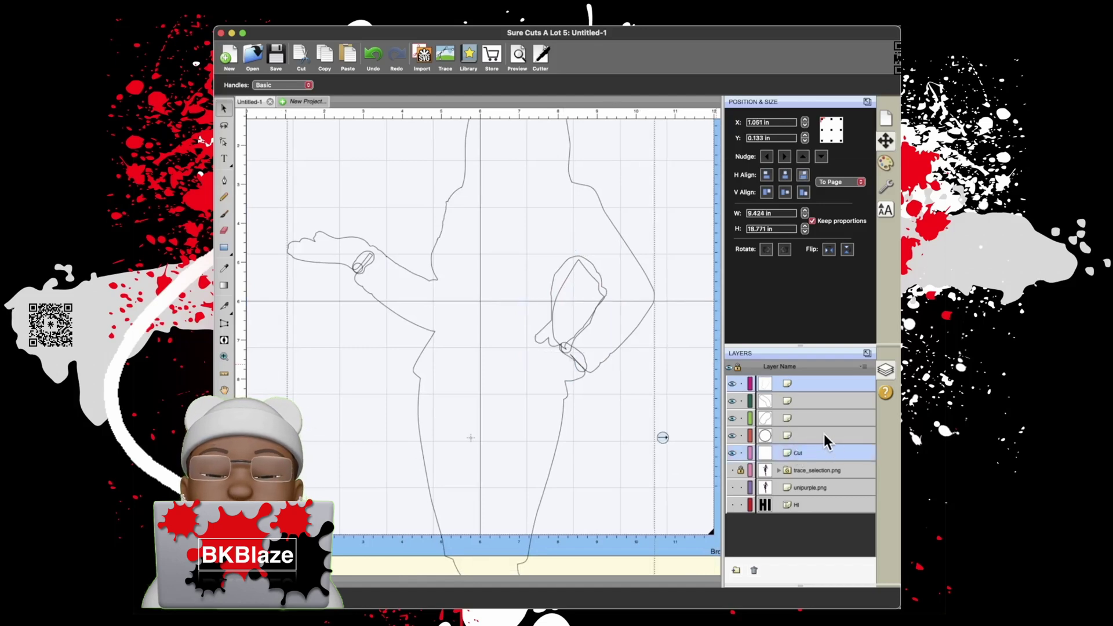
{"action": "left_click", "coordinate": [813, 416]}
{"action": "left_click", "coordinate": [812, 401]}
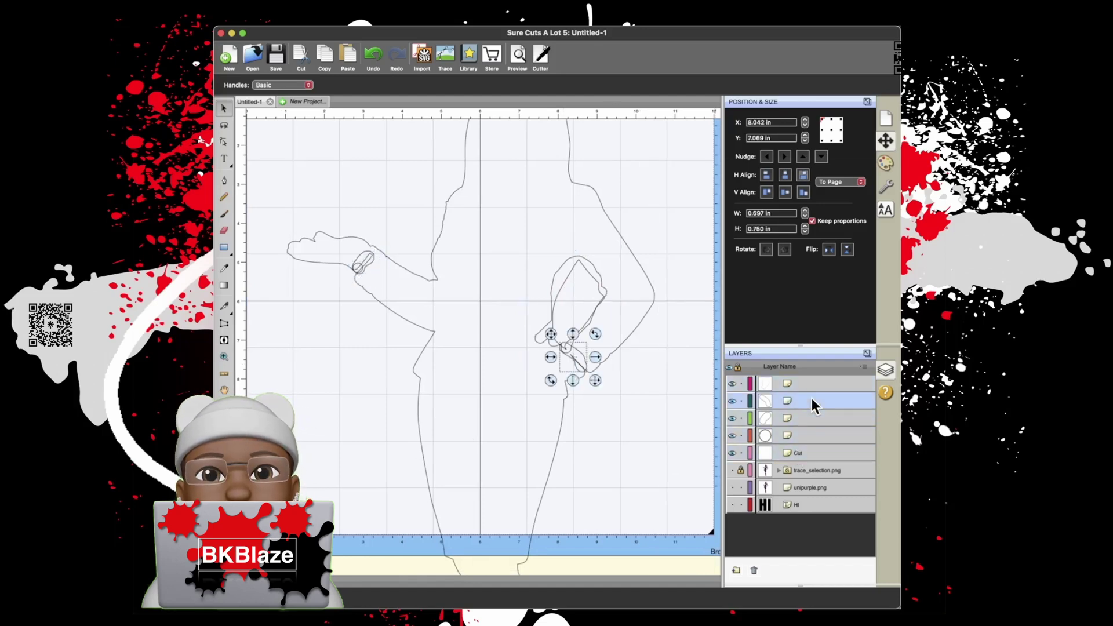
{"action": "left_click", "coordinate": [815, 383], "text": "shift"}
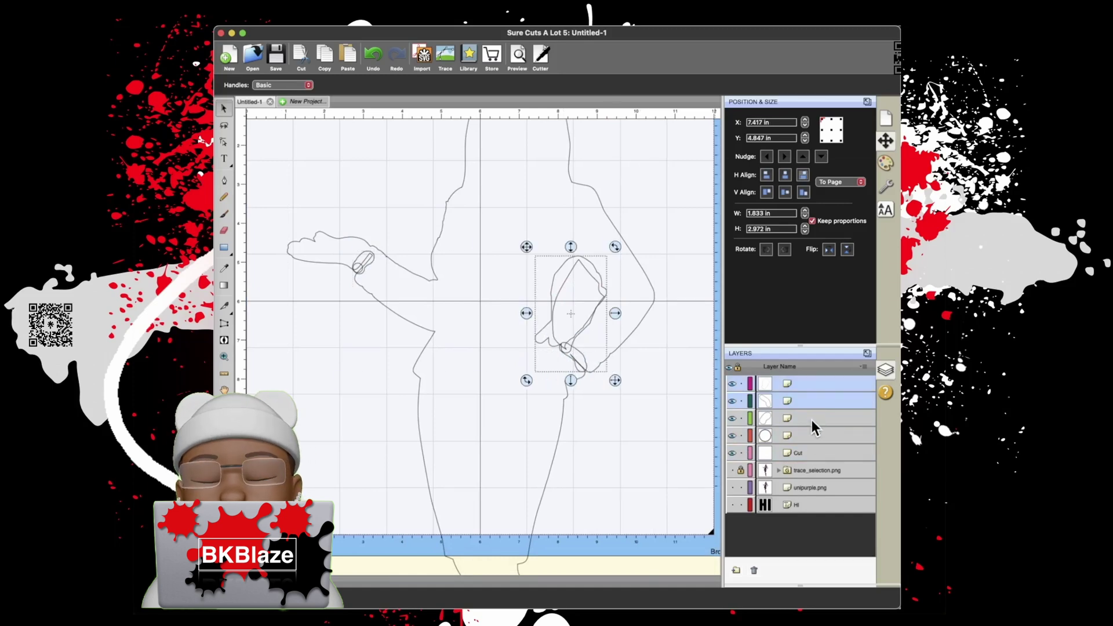
{"action": "left_click", "coordinate": [811, 419], "text": "shift"}
{"action": "left_click", "coordinate": [803, 453], "text": "shift"}
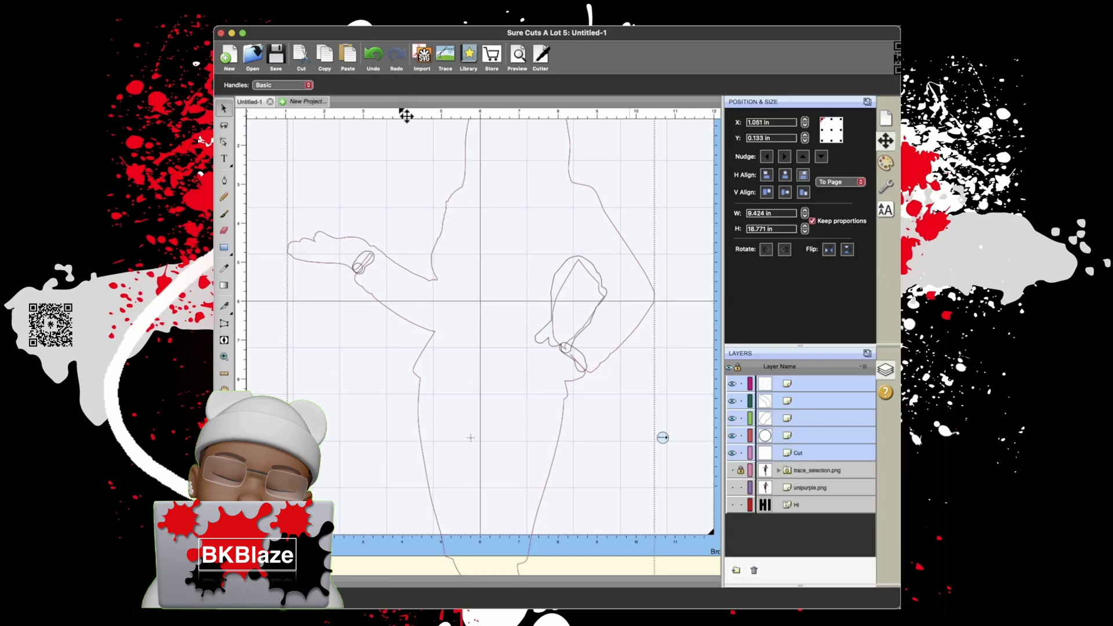
{"action": "left_click", "coordinate": [384, 22]}
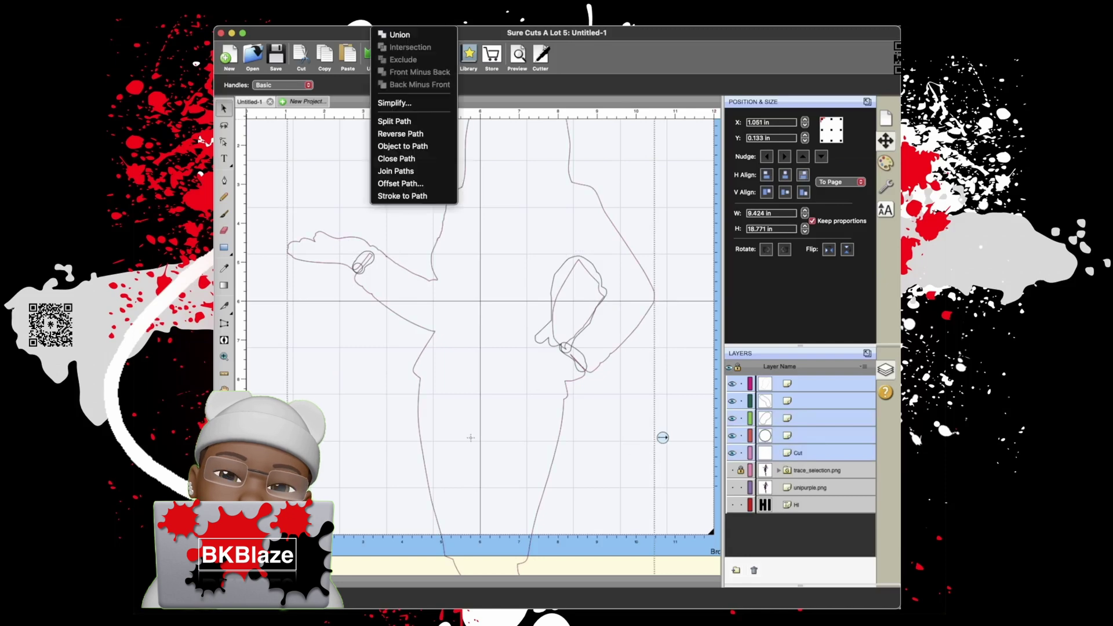
{"action": "left_click", "coordinate": [387, 32]}
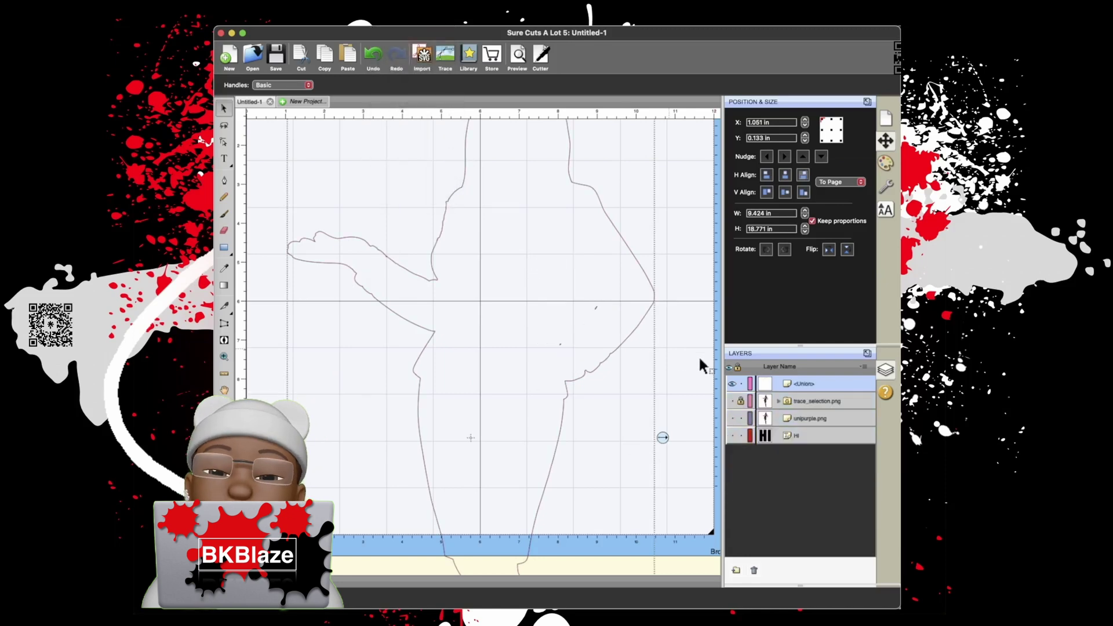
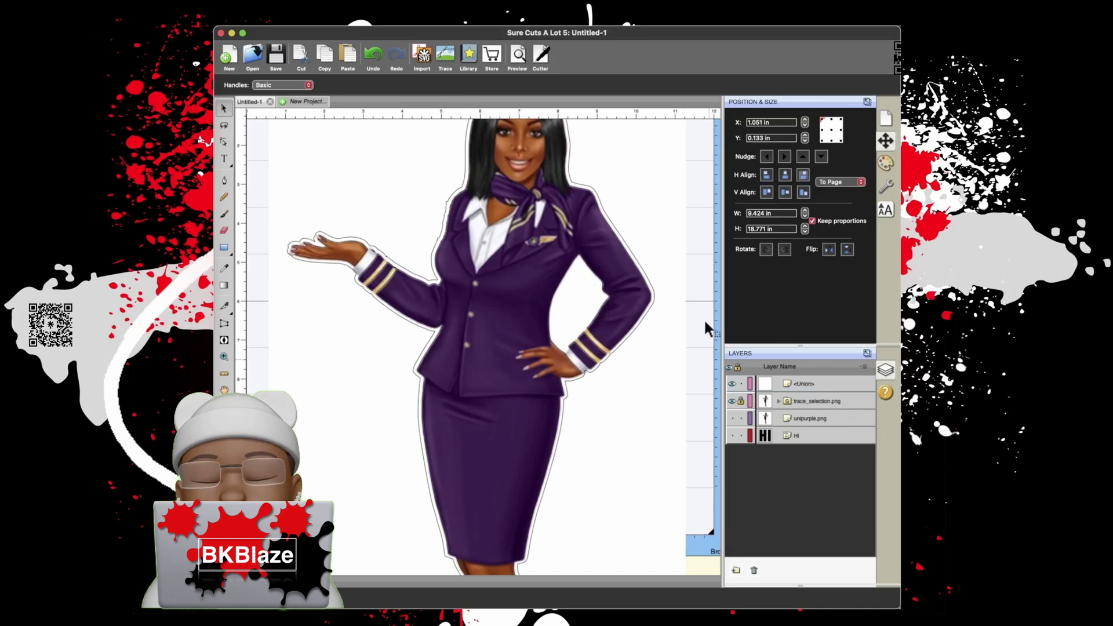
Step: Add a 0.250 in brush dot on the outline beside the cuff of the hand resting on the hip
{"action": "left_click", "coordinate": [788, 384]}
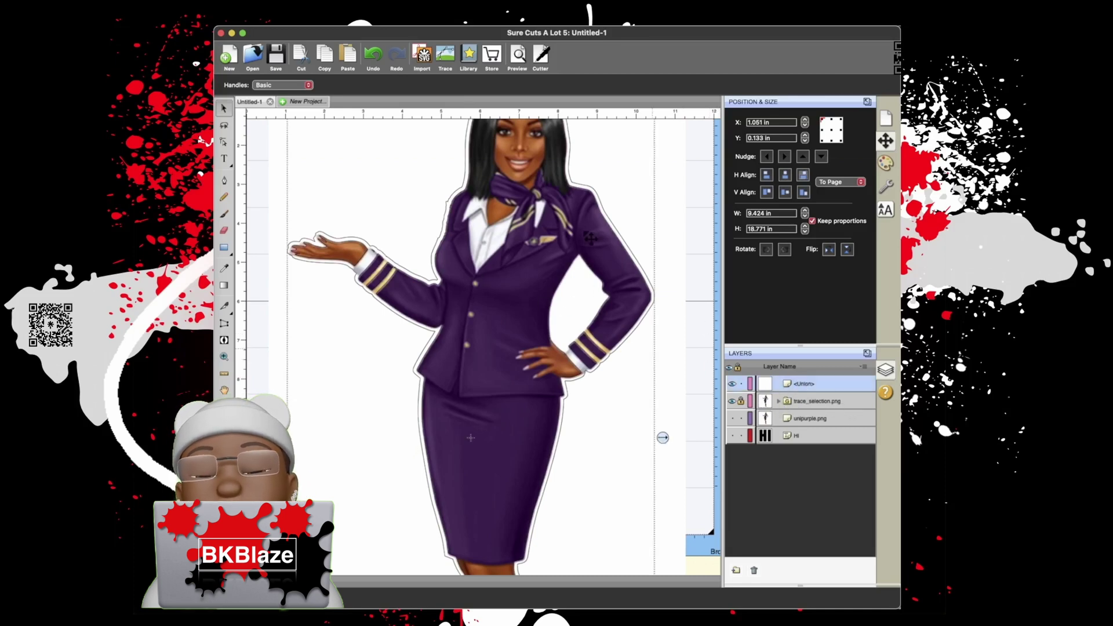
{"action": "scroll", "coordinate": [577, 286], "scroll_direction": "up", "scroll_amount": 3}
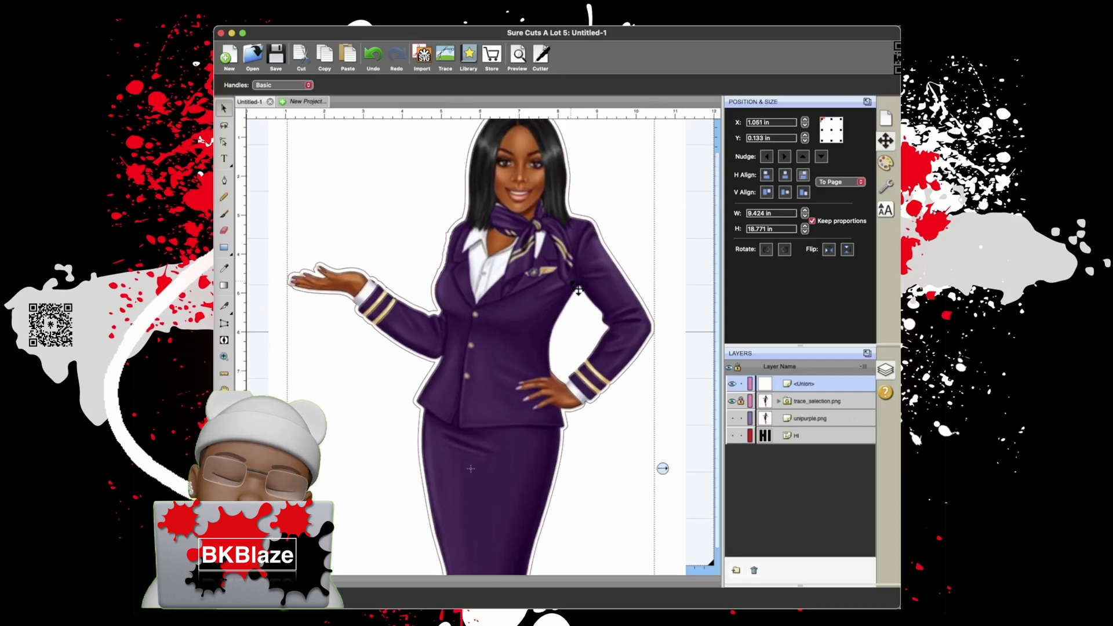
{"action": "scroll", "coordinate": [578, 288], "scroll_direction": "up", "scroll_amount": 3}
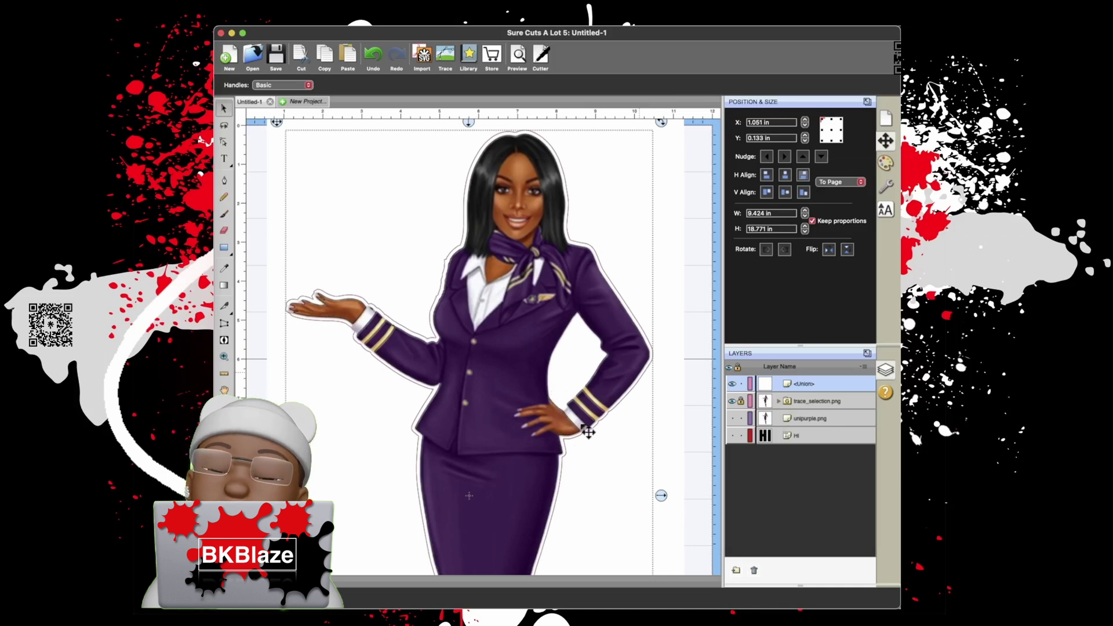
{"action": "scroll", "coordinate": [554, 405], "scroll_direction": "down", "scroll_amount": 3}
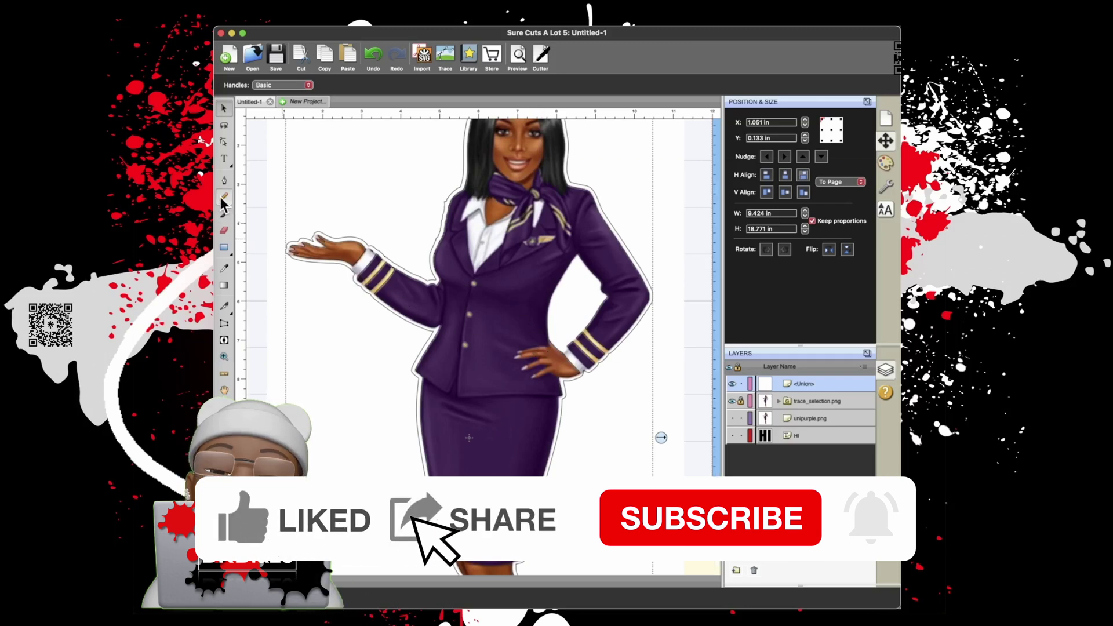
{"action": "left_click", "coordinate": [224, 214]}
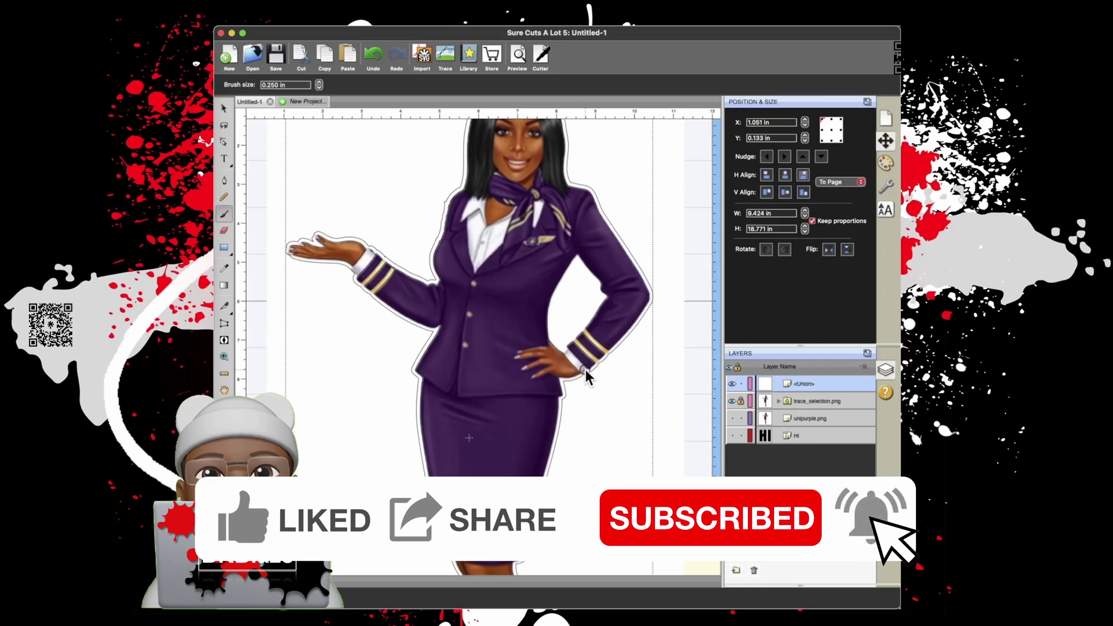
{"action": "left_click", "coordinate": [584, 371]}
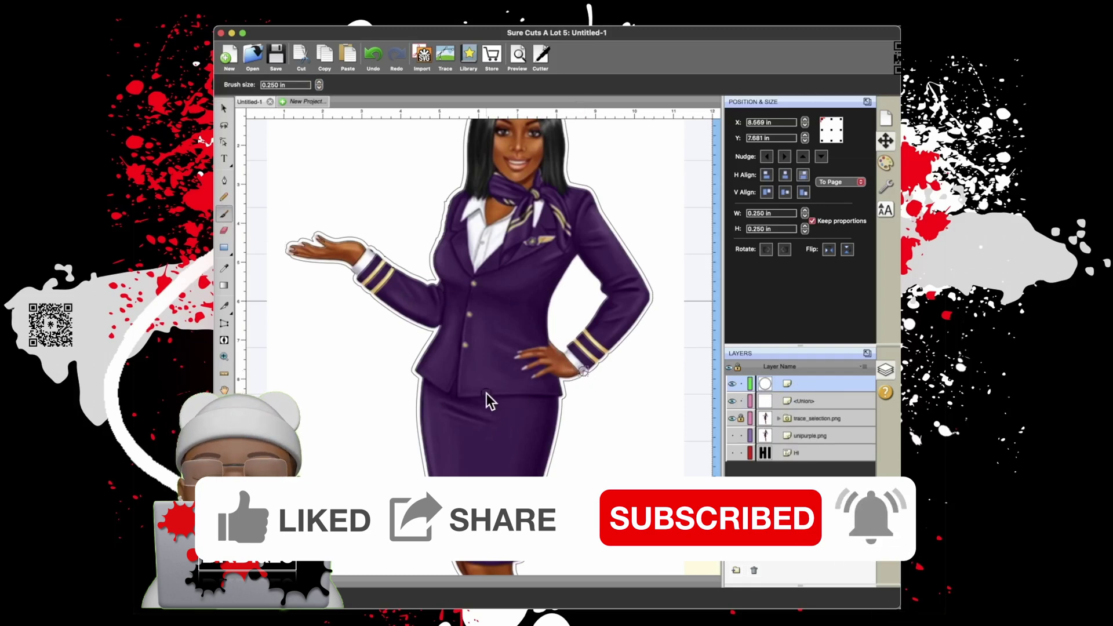
Step: Merge the brush dot with the <Union> outline layer using Union, and check the outline by temporarily hiding the trace_selection.png folder
{"action": "left_click", "coordinate": [792, 400], "text": "shift"}
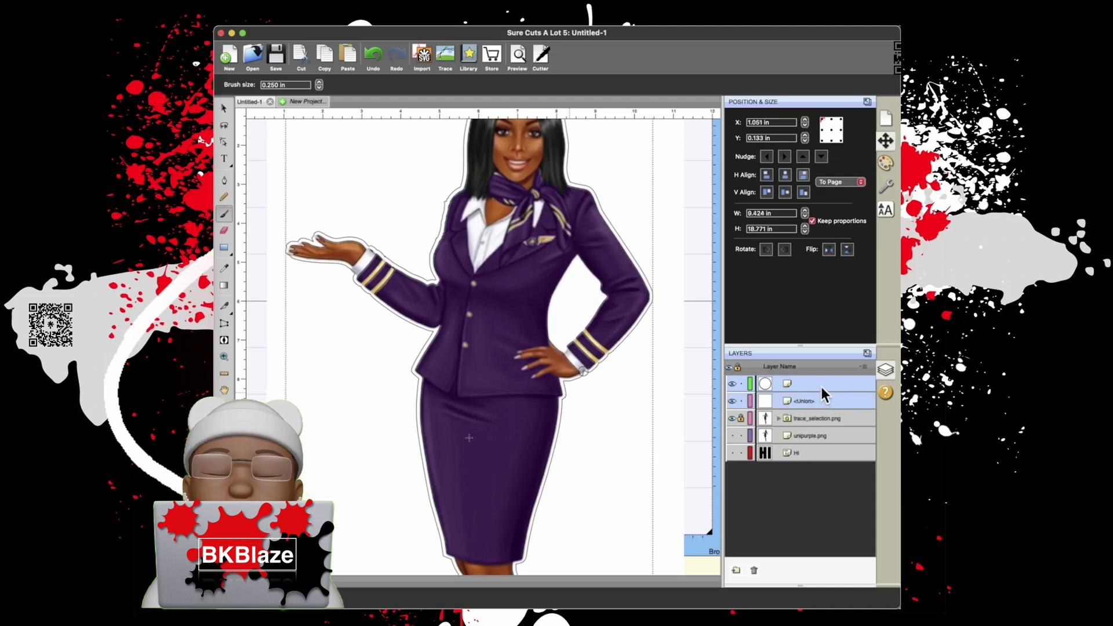
{"action": "left_click", "coordinate": [406, 27]}
{"action": "mouse_move", "coordinate": [380, 27]}
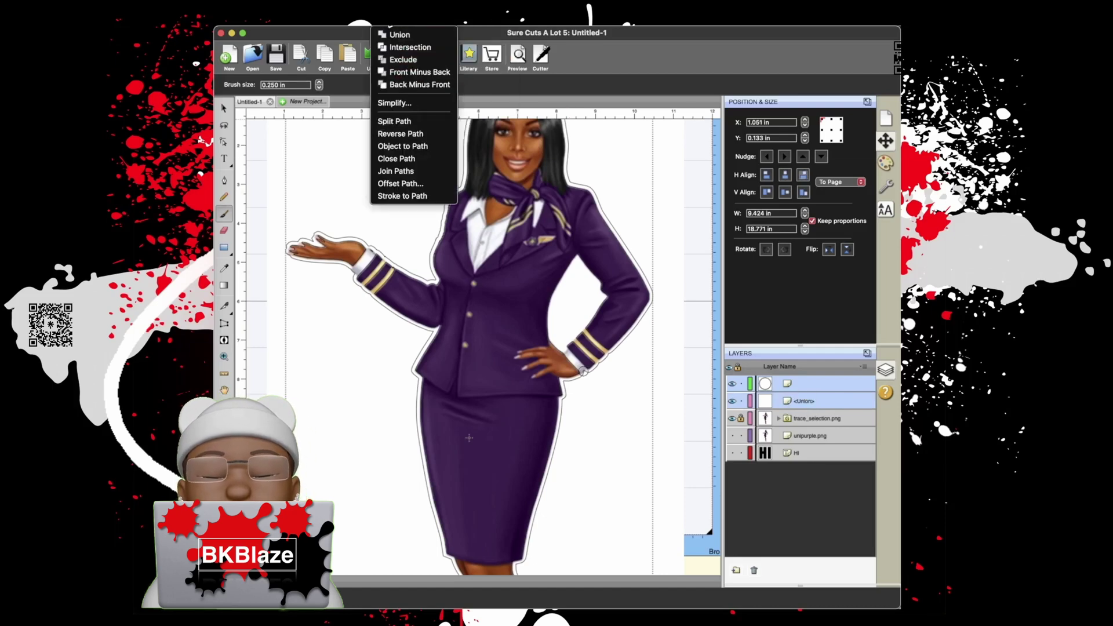
{"action": "left_click", "coordinate": [405, 32]}
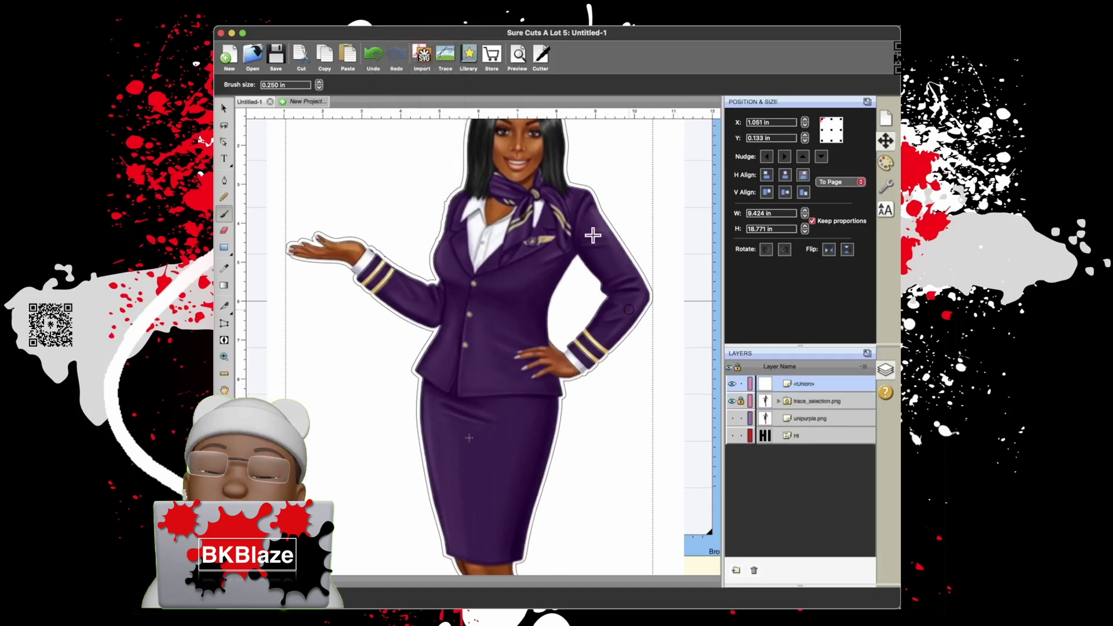
{"action": "left_click", "coordinate": [733, 402]}
{"action": "left_click", "coordinate": [733, 401]}
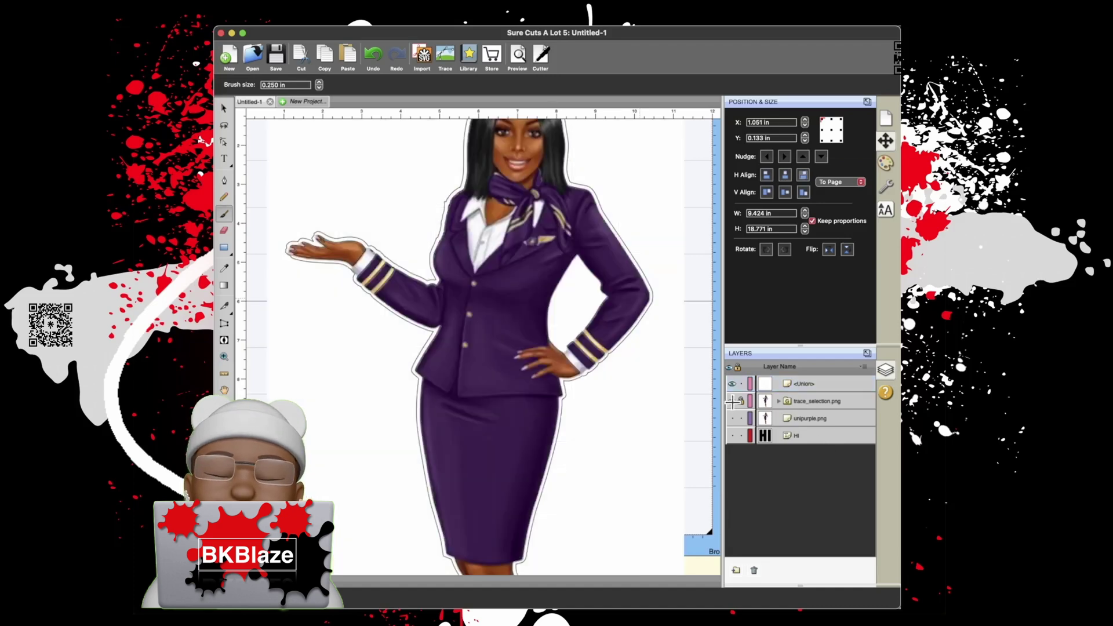